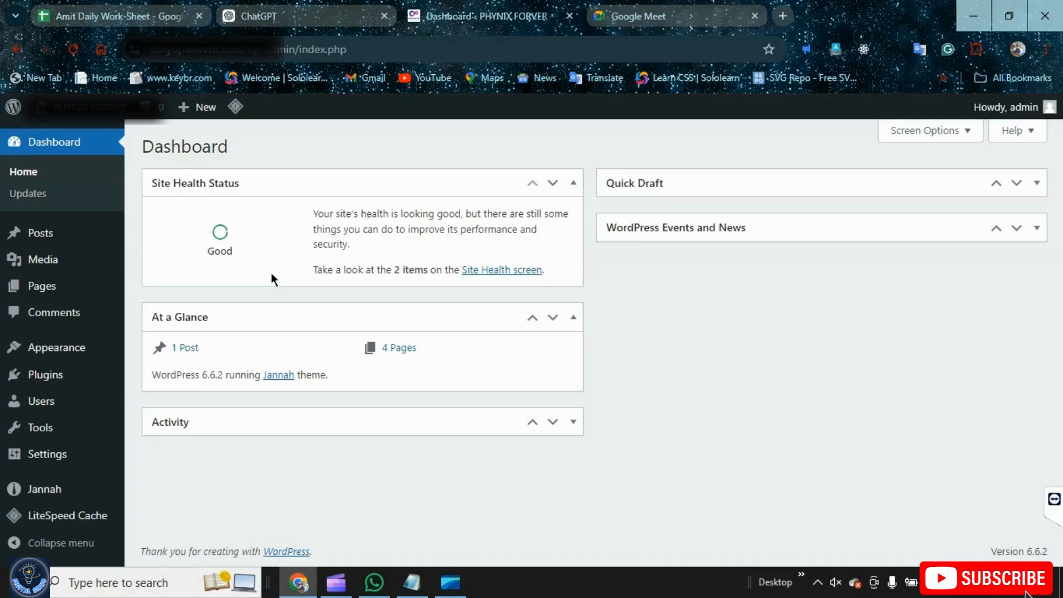
{"action": "key", "text": "alt+Tab"}
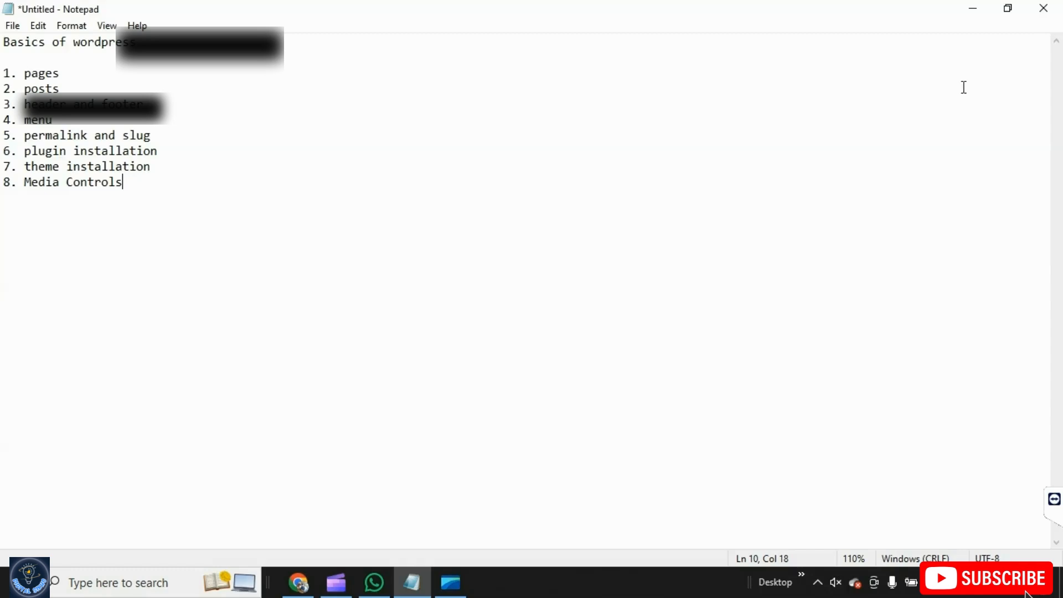
{"action": "key", "text": "alt+Tab"}
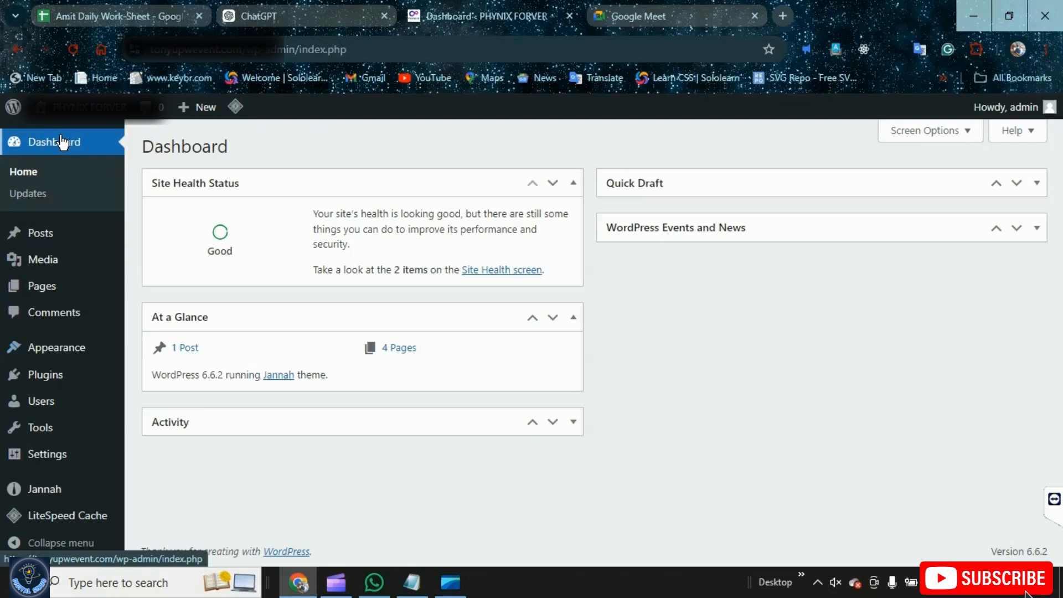
Create a new page from the Pages list and title it DCMA
{"action": "mouse_move", "coordinate": [159, 274]}
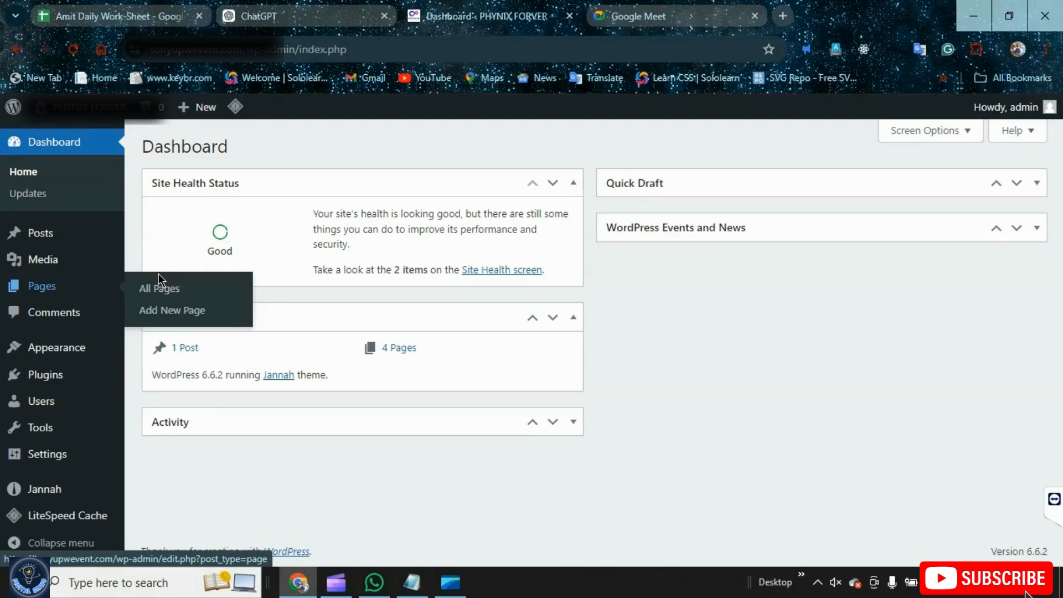
{"action": "left_click", "coordinate": [189, 299]}
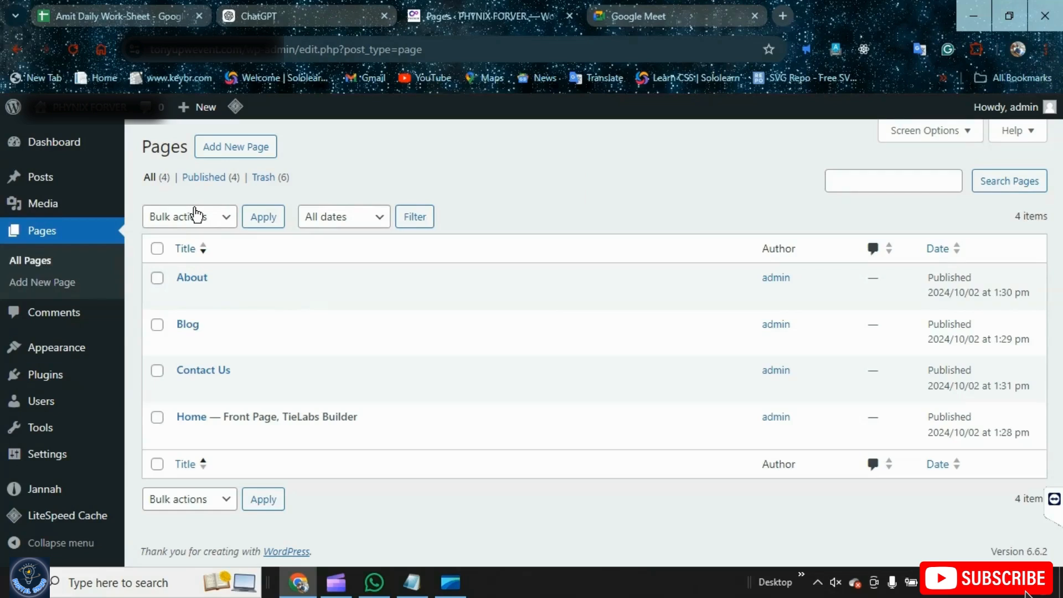
{"action": "left_click", "coordinate": [227, 149]}
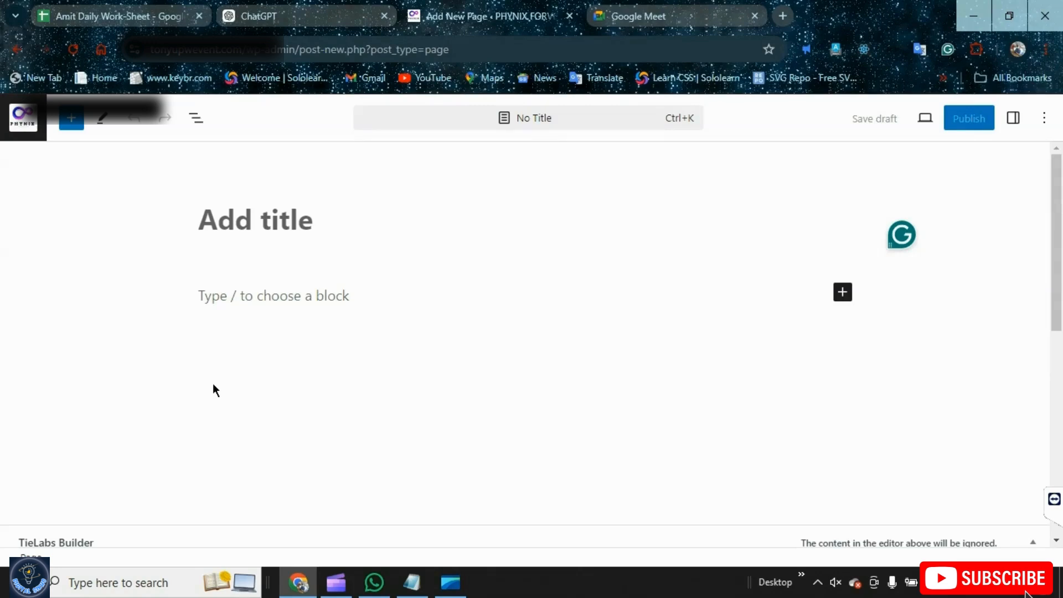
{"action": "left_click", "coordinate": [234, 233]}
{"action": "type", "text": "DCMA"}
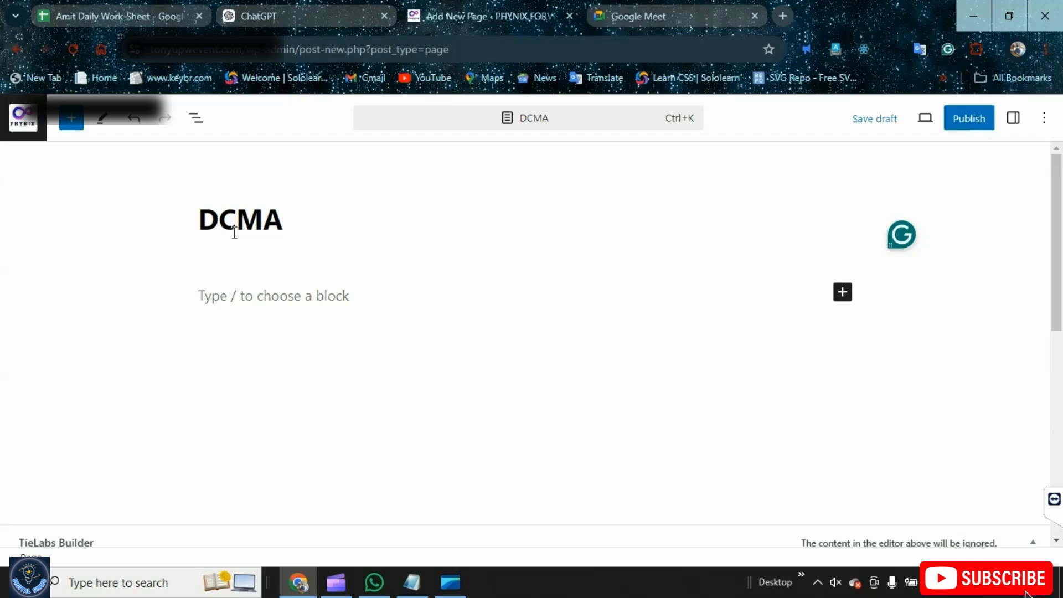
Review the page's settings in the sidebar and publish the DCMA page
{"action": "left_click", "coordinate": [423, 310]}
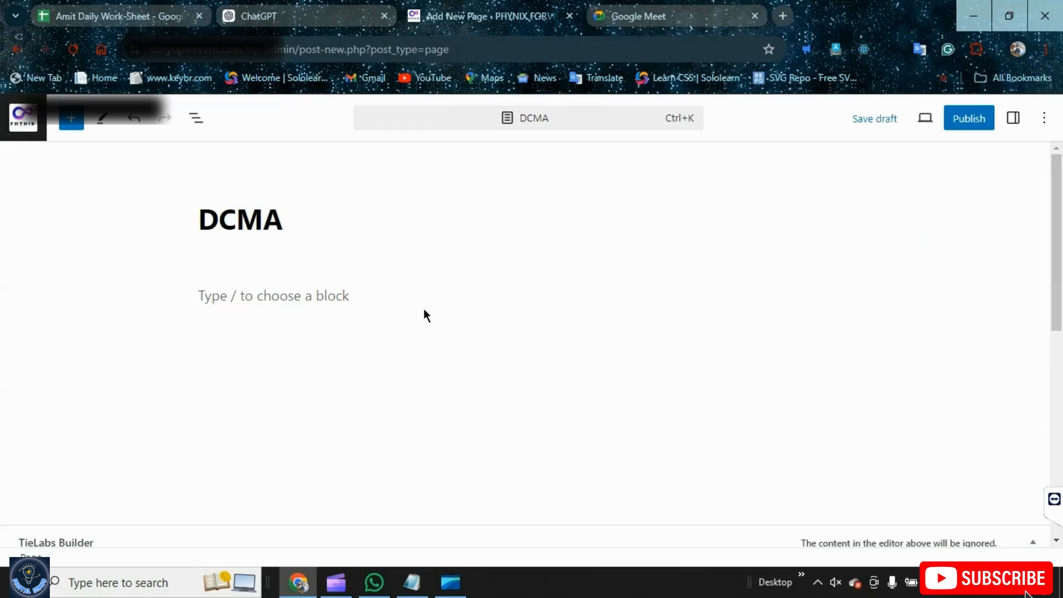
{"action": "left_click", "coordinate": [1013, 117]}
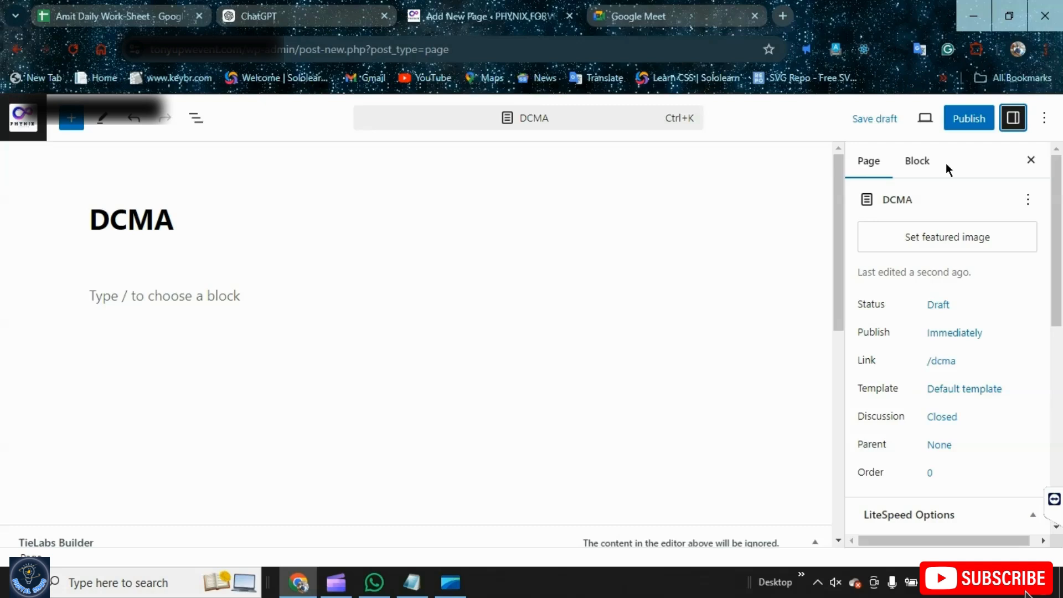
{"action": "scroll", "coordinate": [910, 337], "scroll_direction": "down", "scroll_amount": 4}
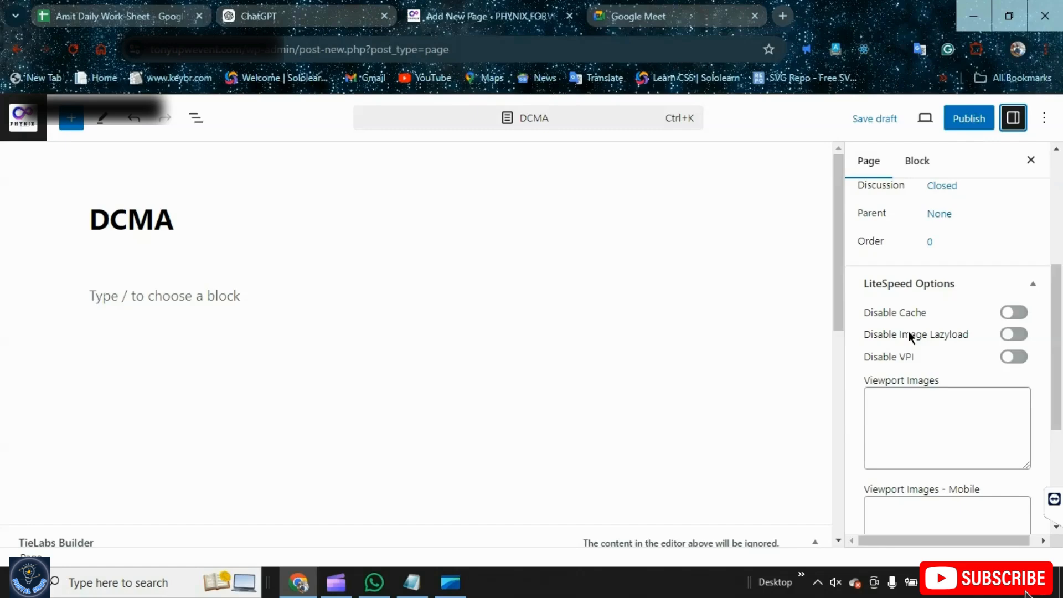
{"action": "scroll", "coordinate": [952, 346], "scroll_direction": "down", "scroll_amount": 4}
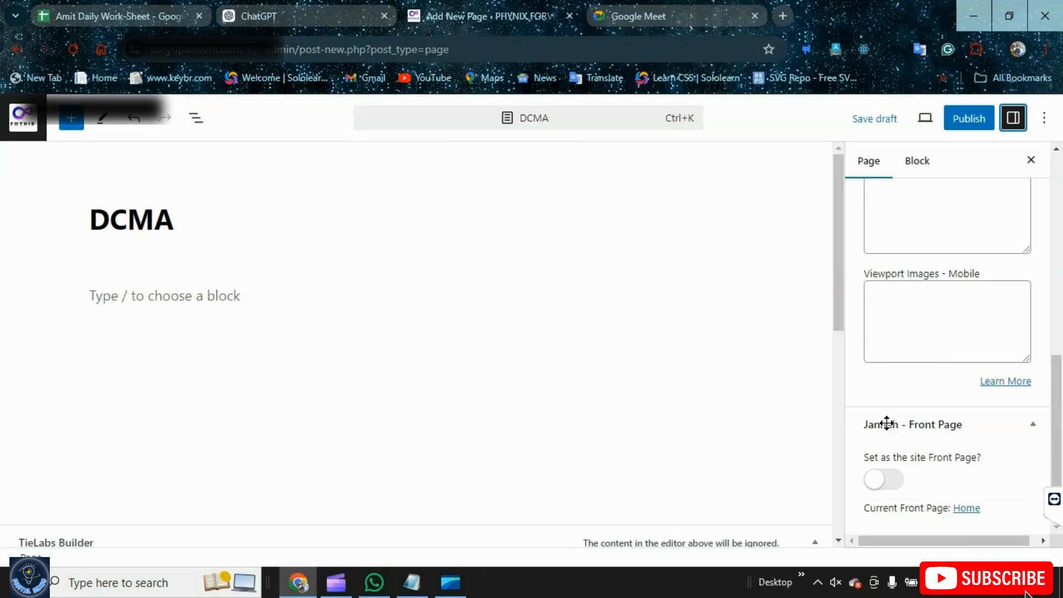
{"action": "left_click", "coordinate": [916, 161]}
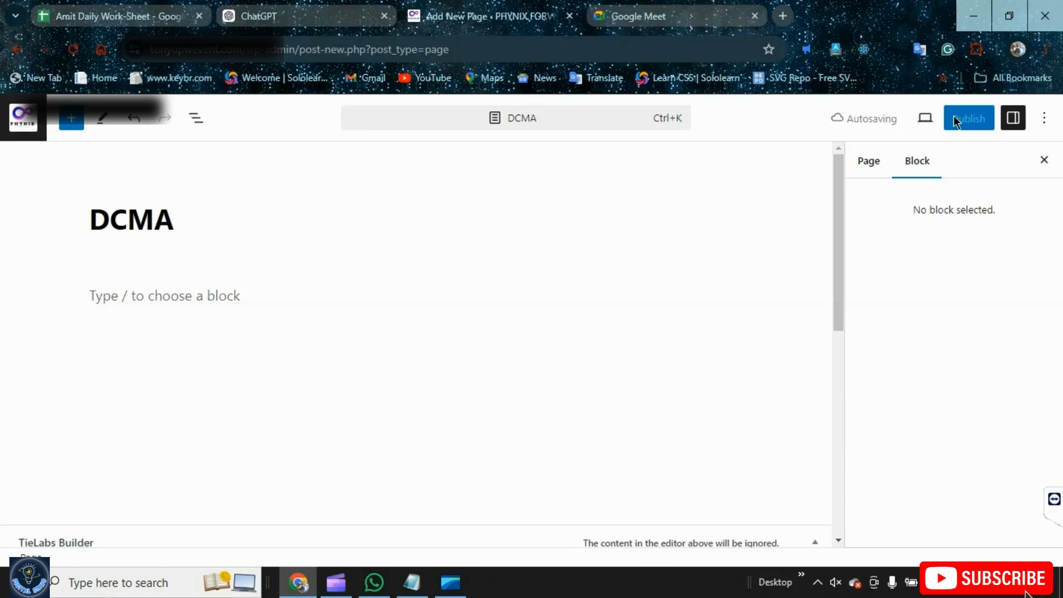
{"action": "left_click", "coordinate": [953, 115]}
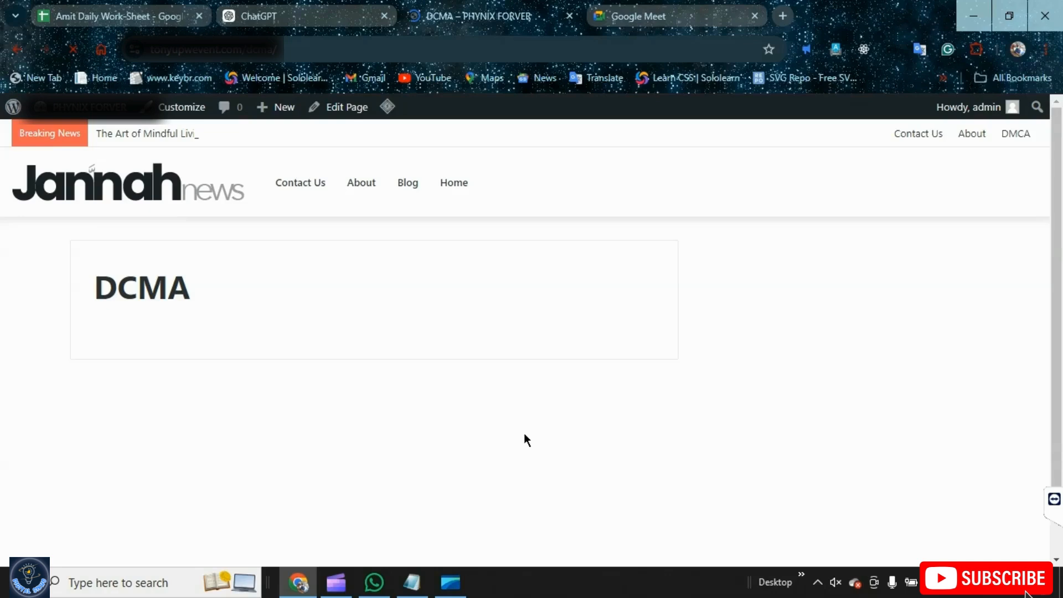
Return to the Pages list and examine the About page's Quick Edit title and slug and the admin page address
{"action": "left_click", "coordinate": [26, 109]}
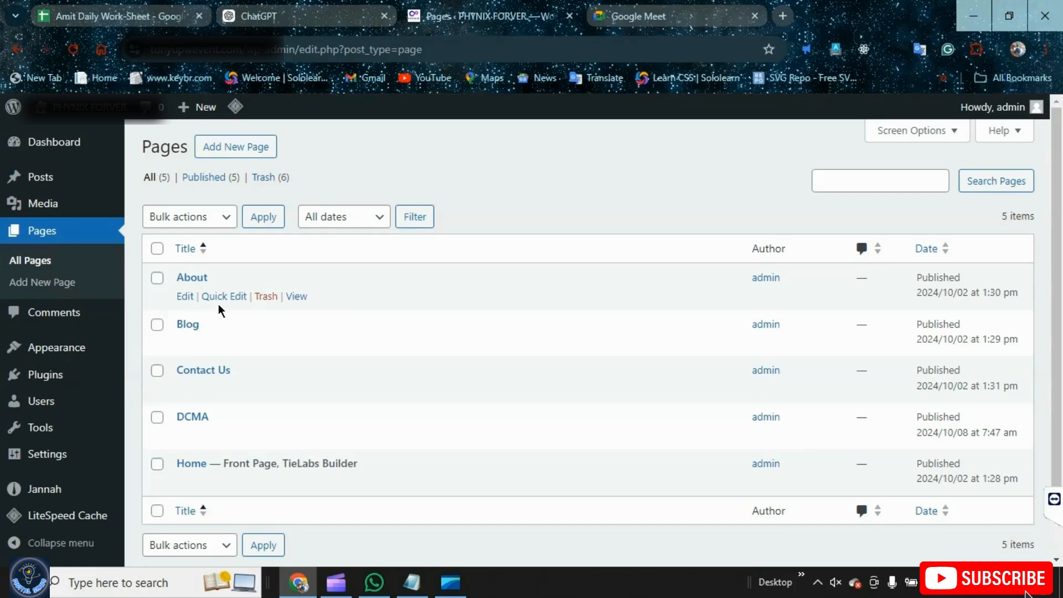
{"action": "left_click", "coordinate": [220, 297]}
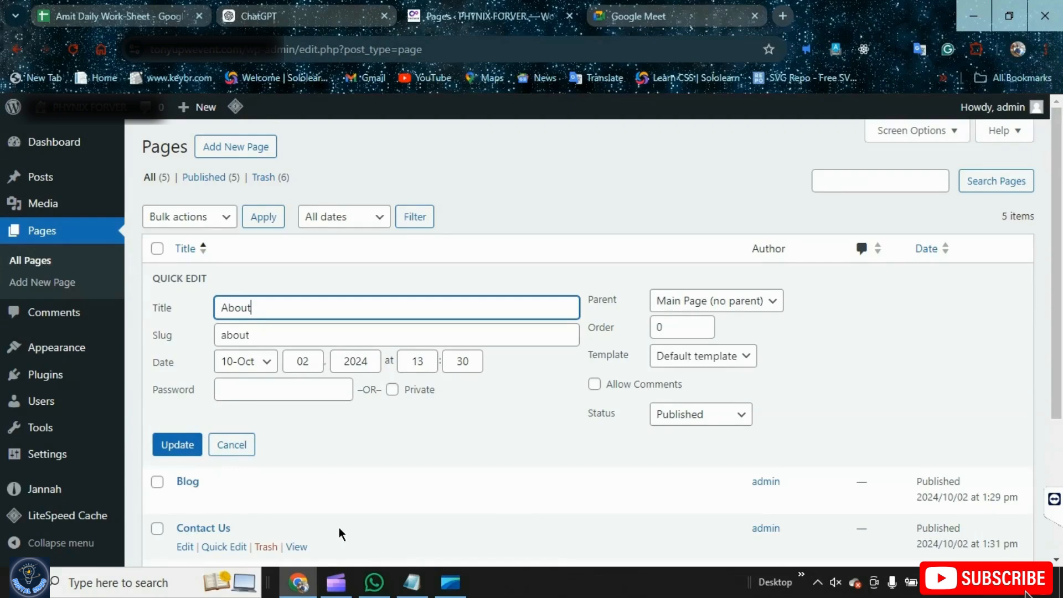
{"action": "left_click_drag", "start_coordinate": [422, 50], "coordinate": [338, 49]}
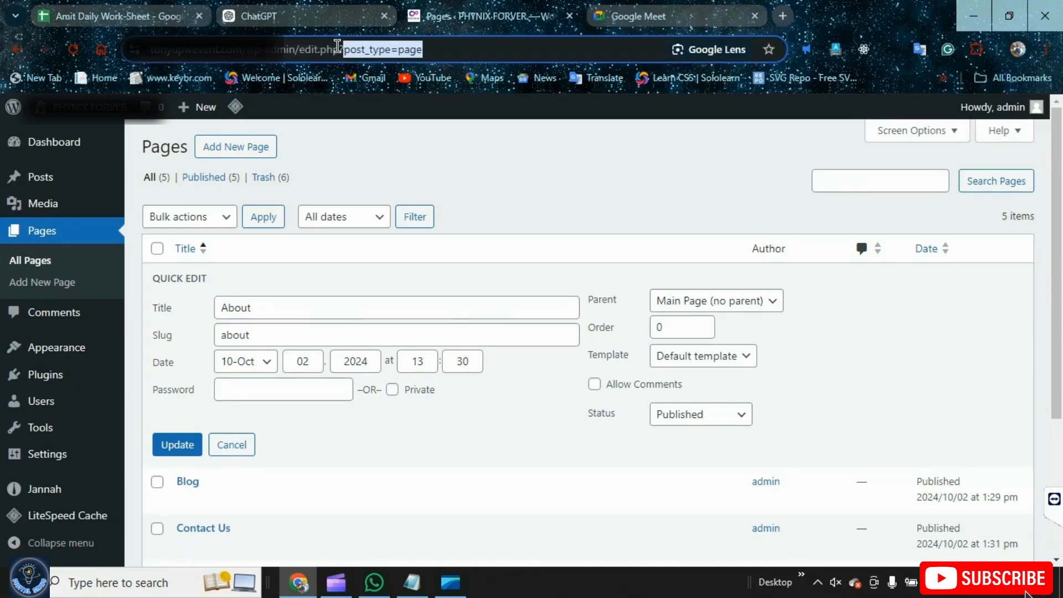
{"action": "left_click_drag", "start_coordinate": [337, 50], "coordinate": [252, 50]}
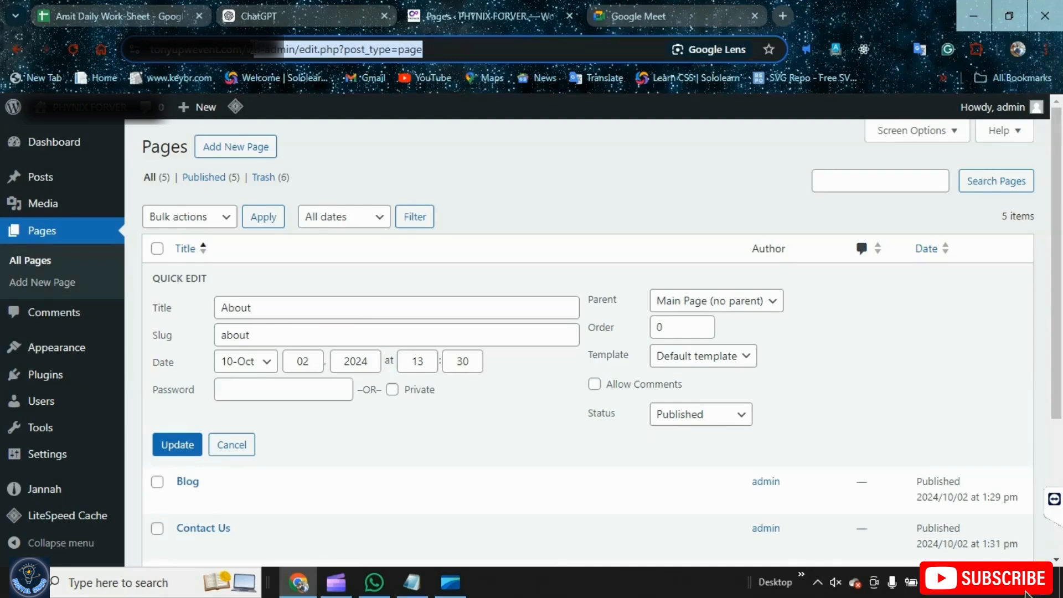
{"action": "left_click_drag", "start_coordinate": [255, 48], "coordinate": [260, 49]}
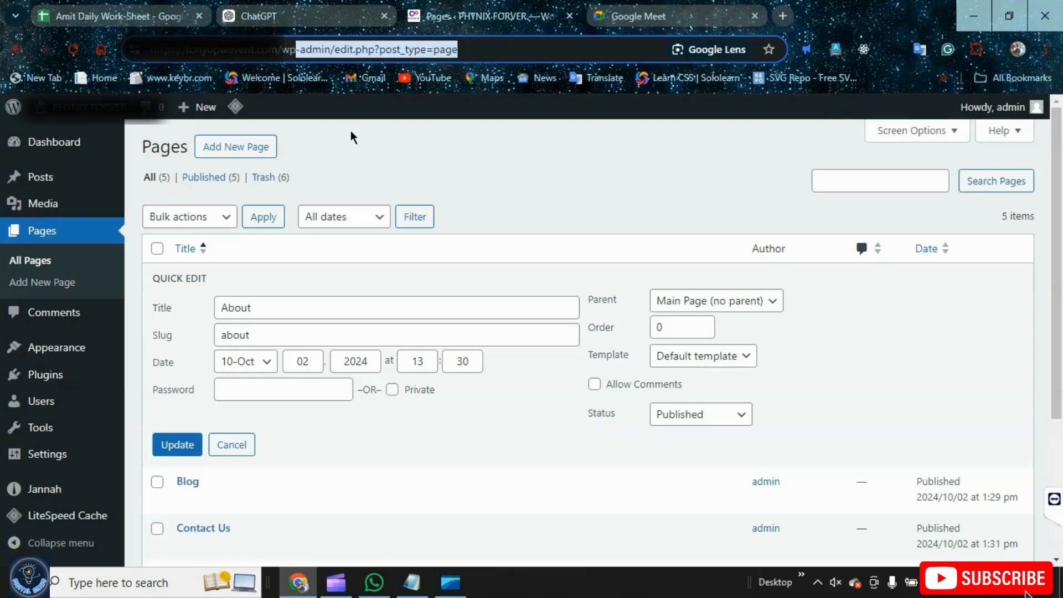
{"action": "left_click", "coordinate": [351, 132]}
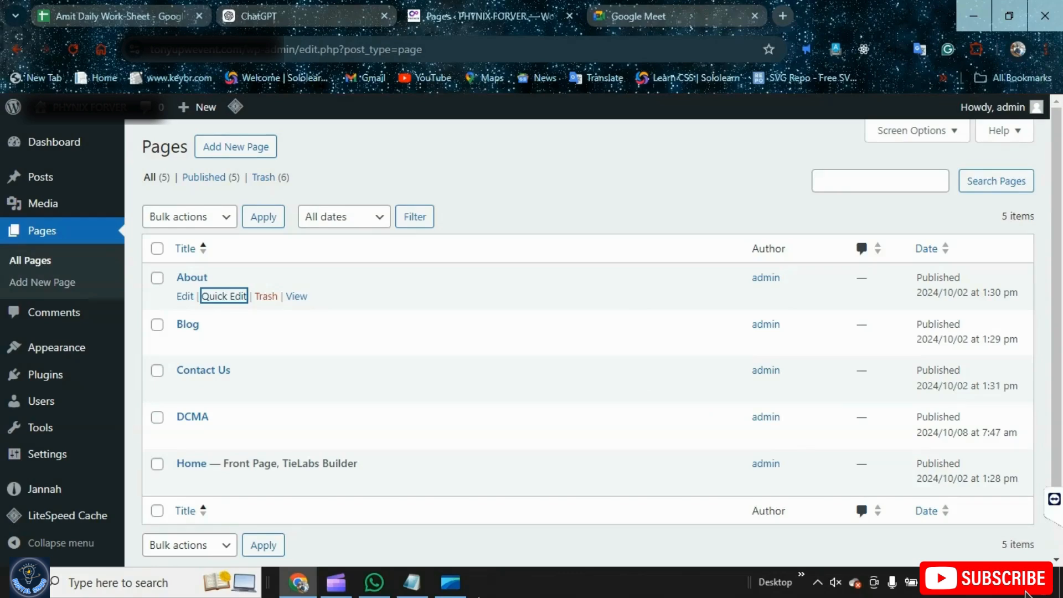
{"action": "left_click", "coordinate": [299, 583]}
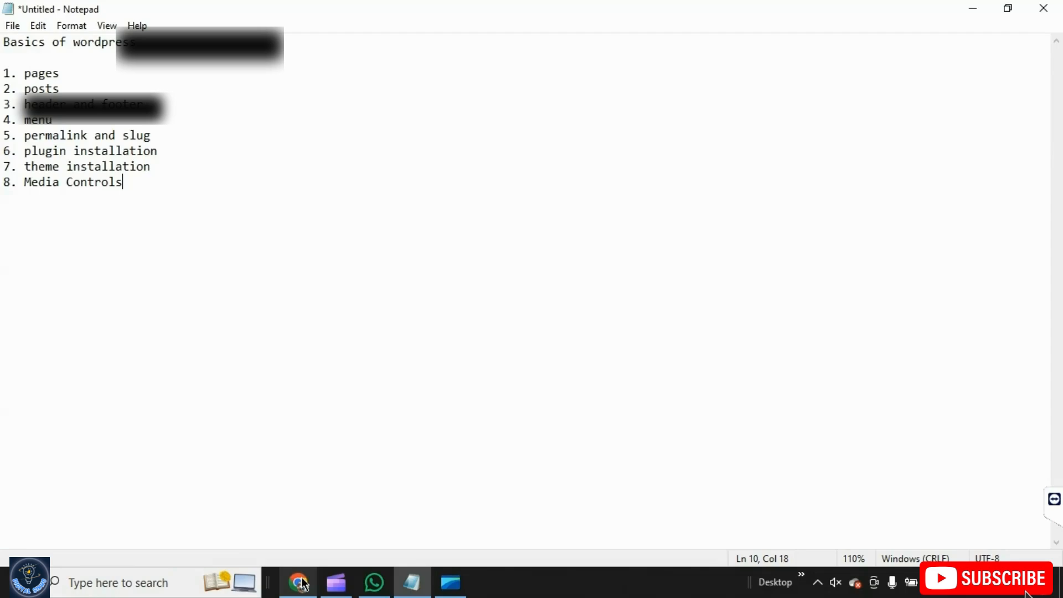
{"action": "left_click", "coordinate": [302, 583]}
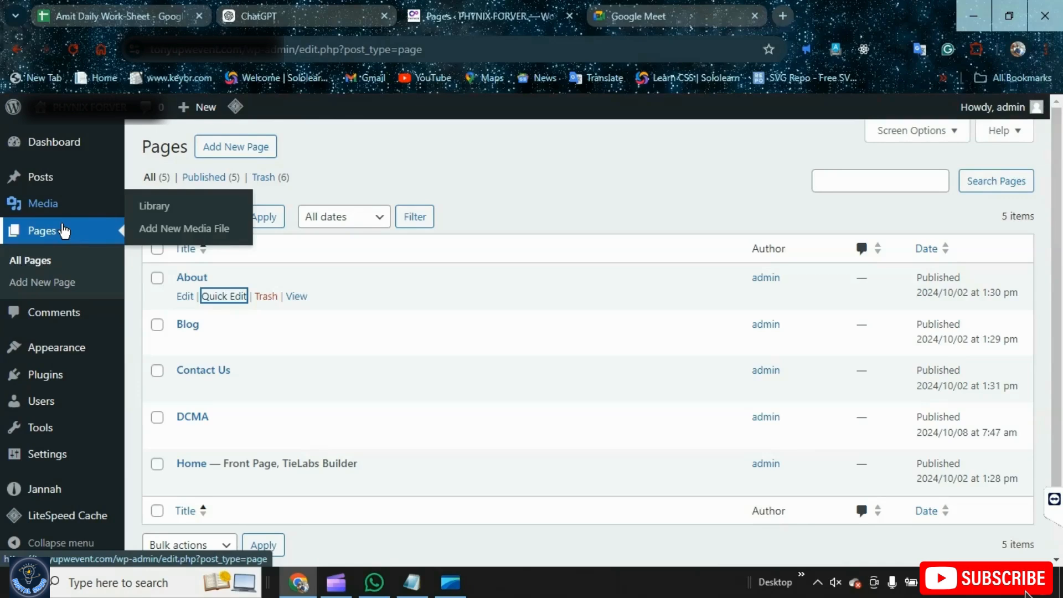
Create a new post from the Posts list and title it HOW TO USE WORDPRESS
{"action": "mouse_move", "coordinate": [40, 177]}
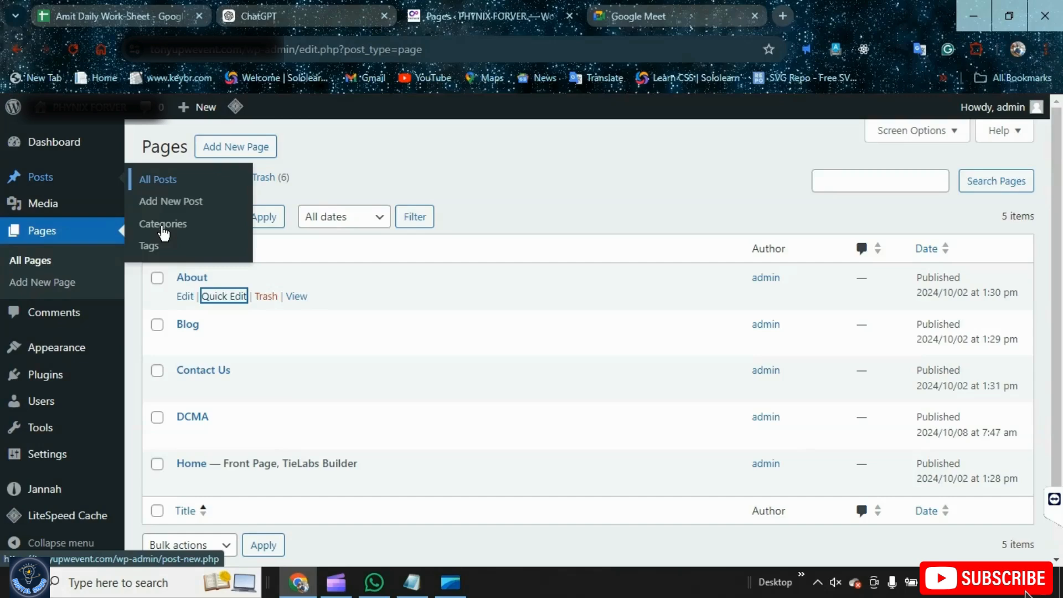
{"action": "left_click", "coordinate": [175, 180]}
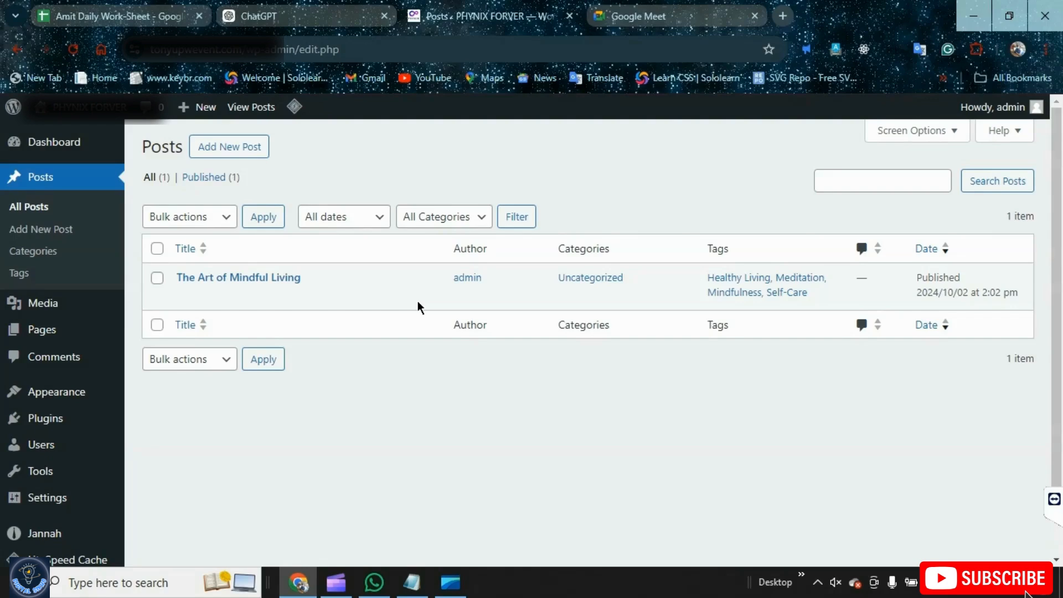
{"action": "left_click", "coordinate": [236, 150]}
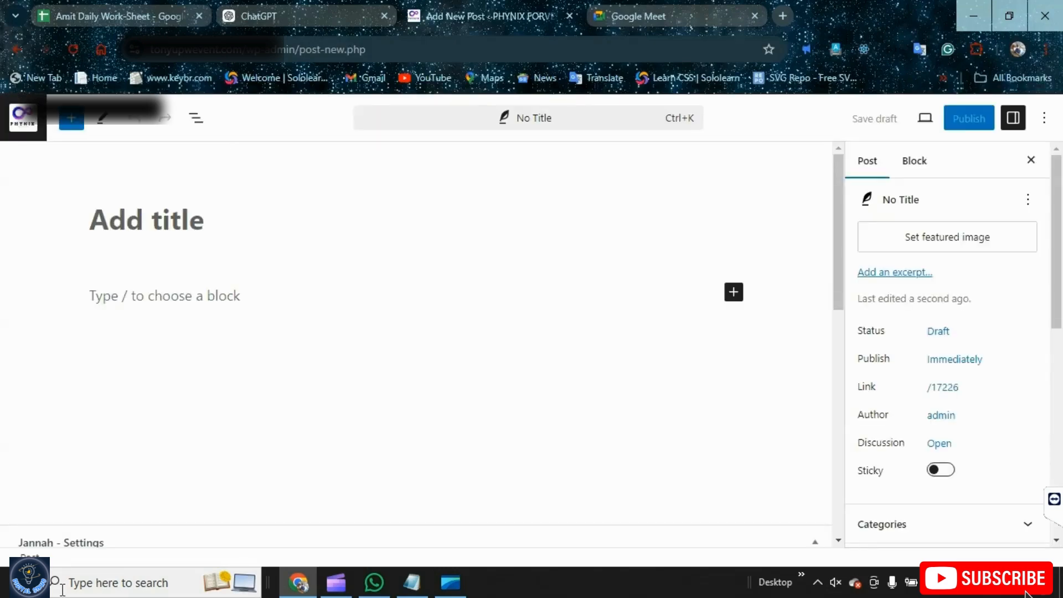
{"action": "left_click", "coordinate": [176, 223]}
{"action": "type", "text": "HOW T"}
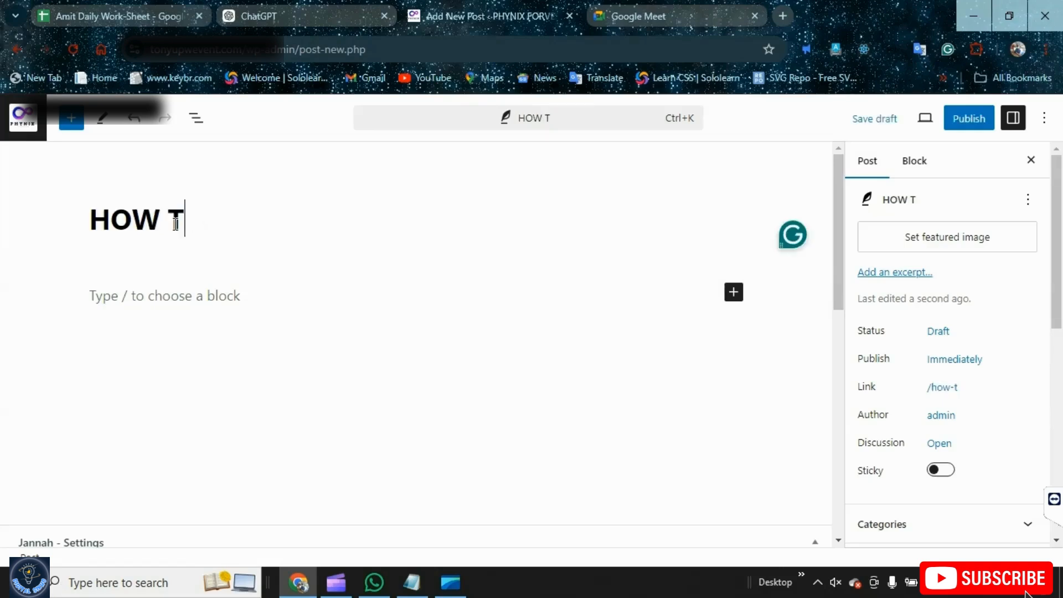
{"action": "type", "text": "O USE WORDPRESS"}
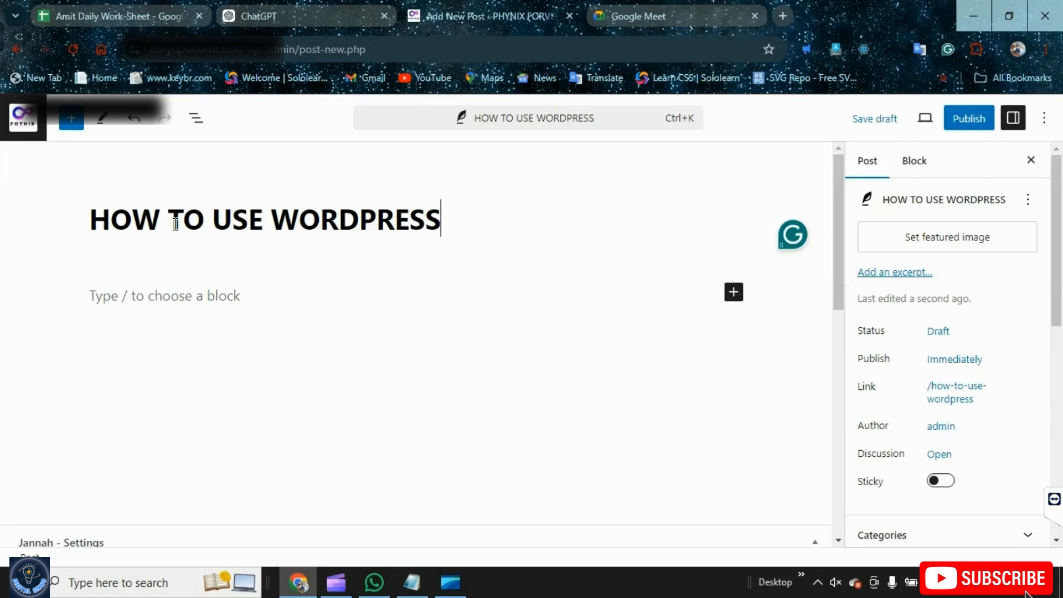
Review the post's settings in the sidebar and publish the HOW TO USE WORDPRESS post
{"action": "left_click", "coordinate": [226, 304]}
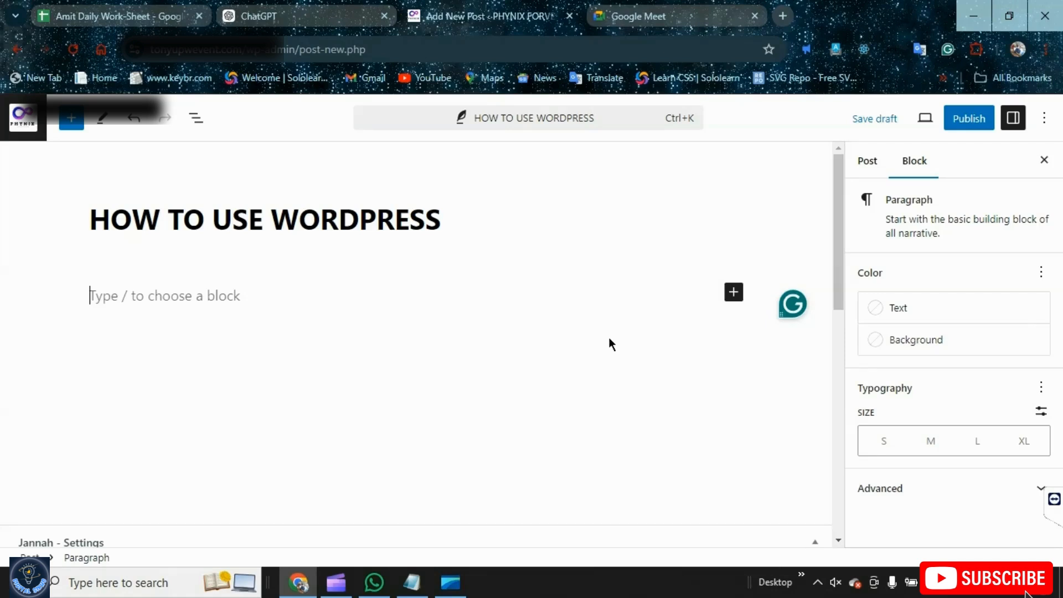
{"action": "left_click", "coordinate": [867, 161]}
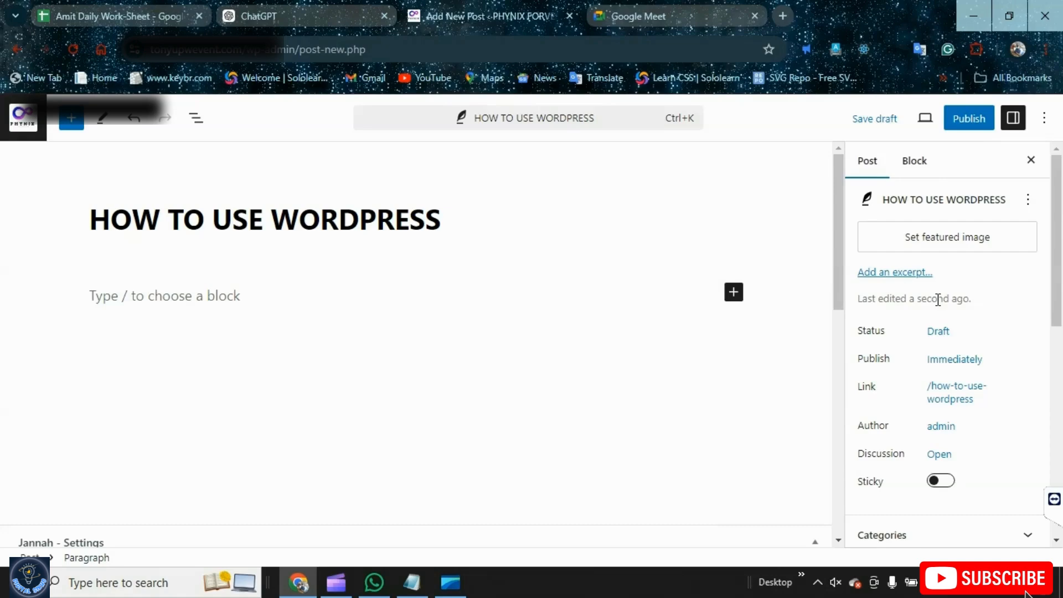
{"action": "scroll", "coordinate": [938, 300], "scroll_direction": "down", "scroll_amount": 5}
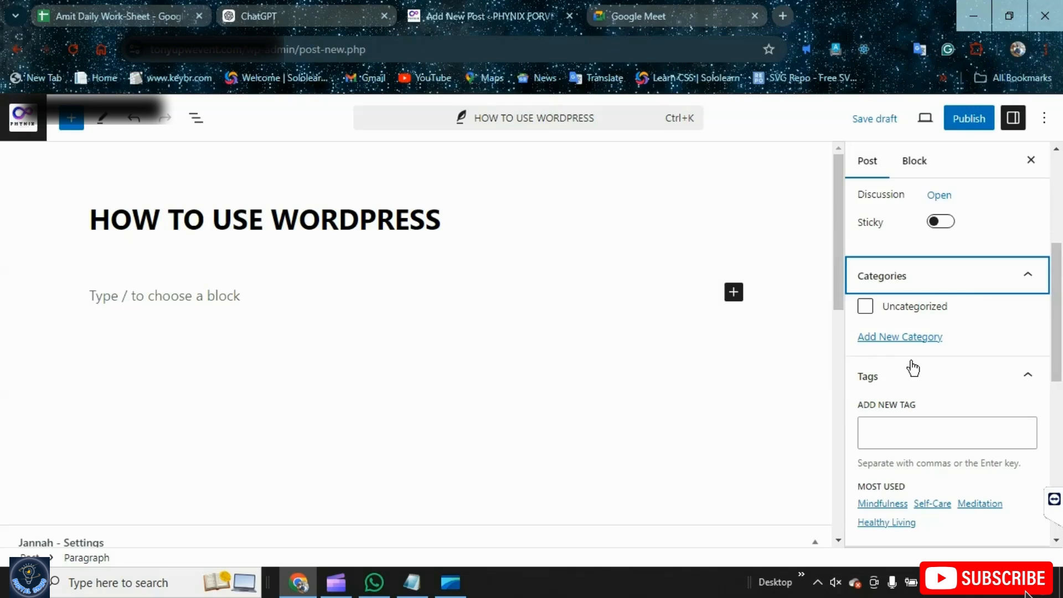
{"action": "scroll", "coordinate": [913, 368], "scroll_direction": "up", "scroll_amount": 5}
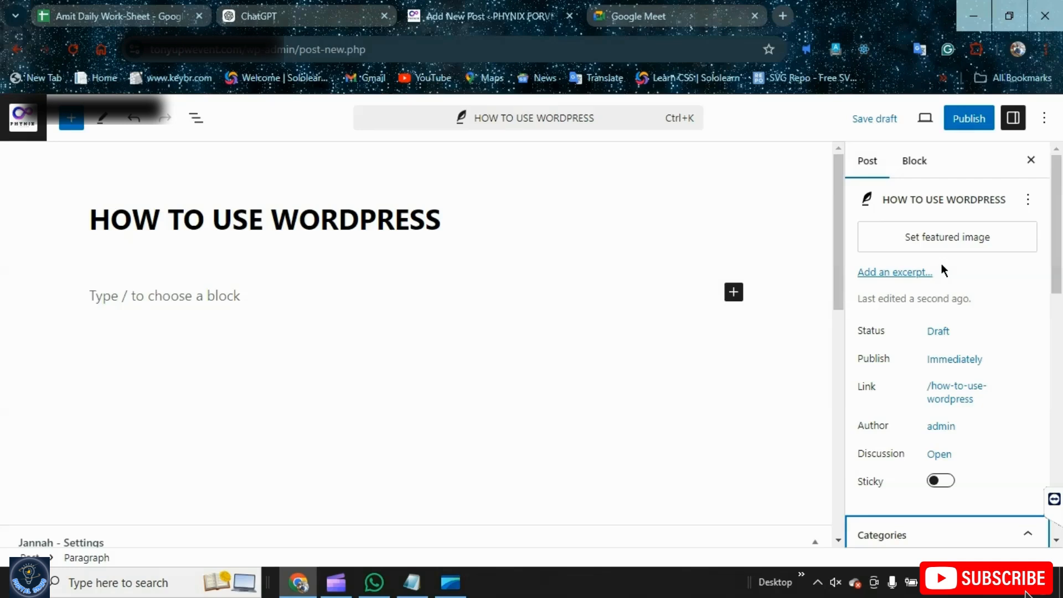
{"action": "scroll", "coordinate": [922, 302], "scroll_direction": "down", "scroll_amount": 10}
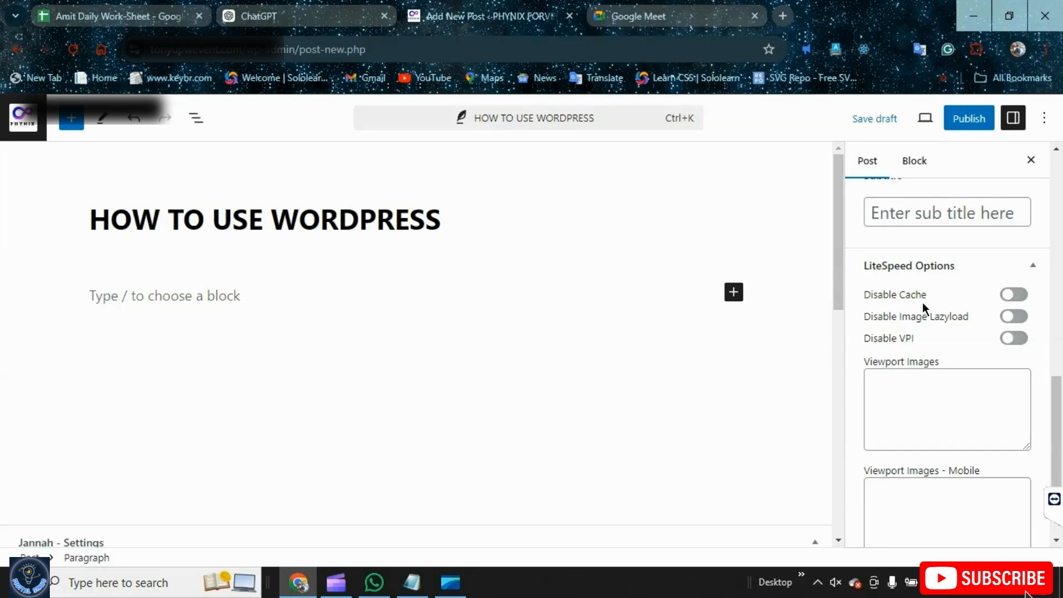
{"action": "scroll", "coordinate": [922, 302], "scroll_direction": "down", "scroll_amount": 1}
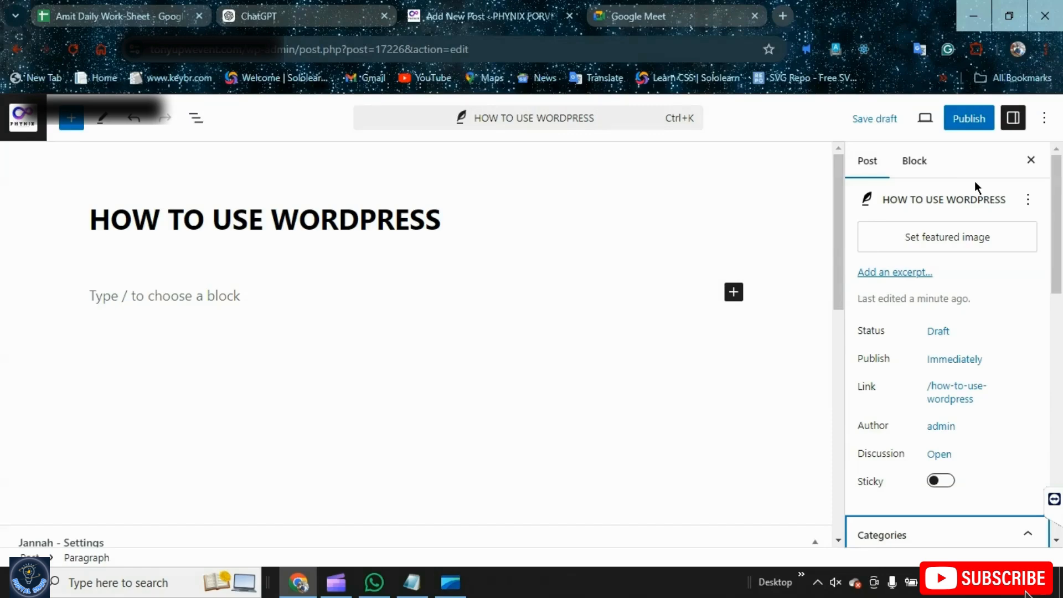
{"action": "left_click", "coordinate": [968, 118]}
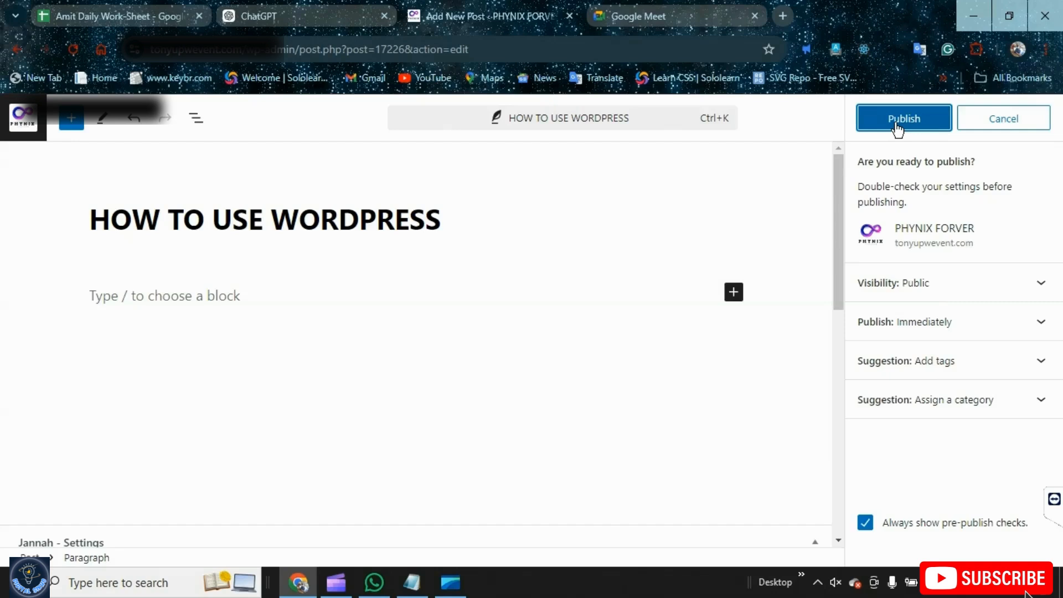
{"action": "left_click", "coordinate": [897, 125]}
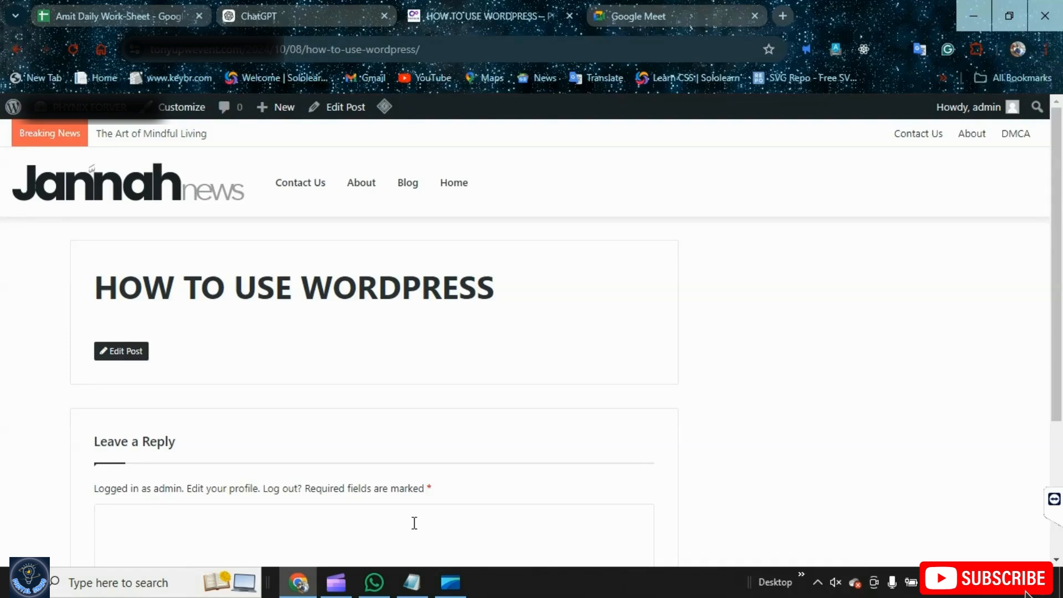
{"action": "left_click", "coordinate": [14, 107]}
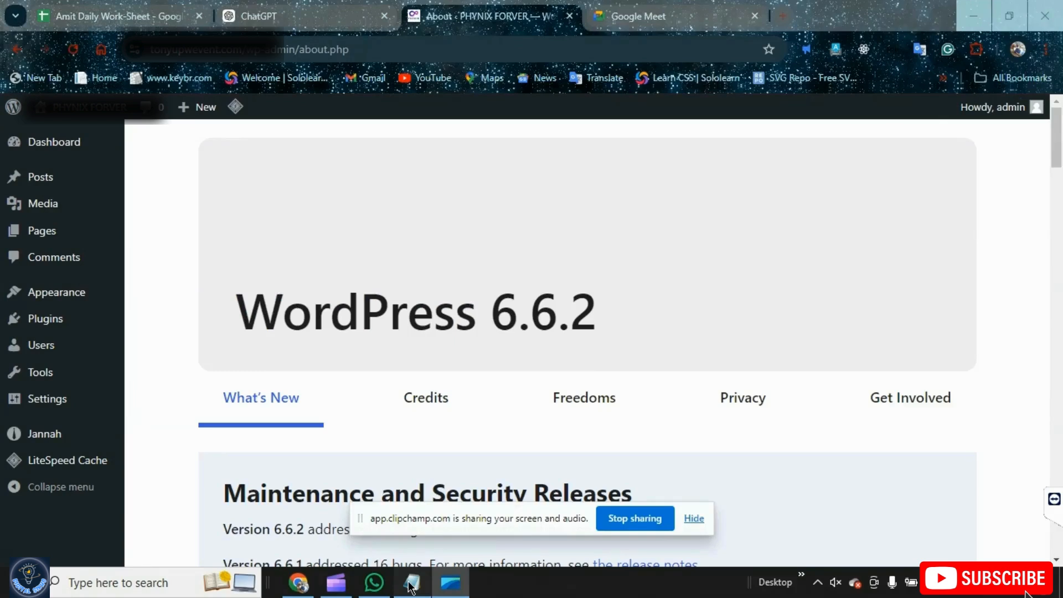
{"action": "left_click", "coordinate": [410, 585]}
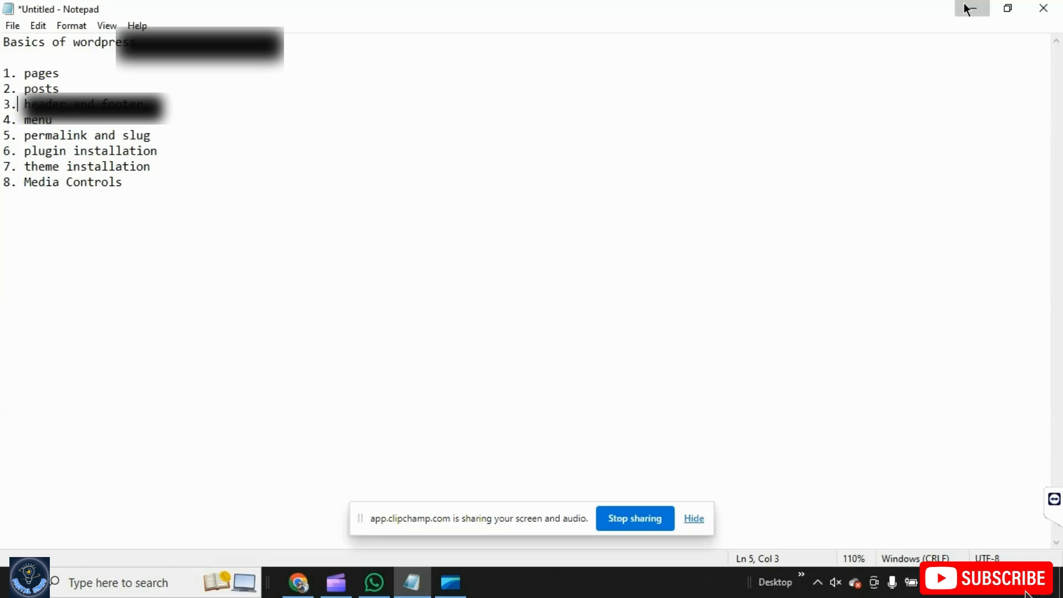
Open the theme Customizer, look through the Site Identity settings, and close the Customizer
{"action": "left_click", "coordinate": [968, 8]}
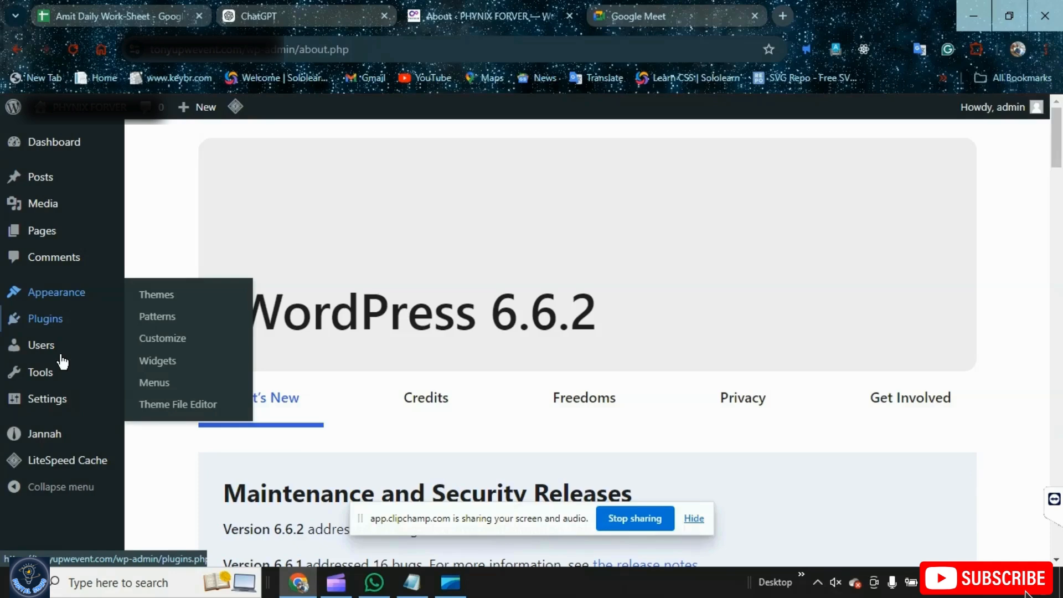
{"action": "mouse_move", "coordinate": [3, 429]}
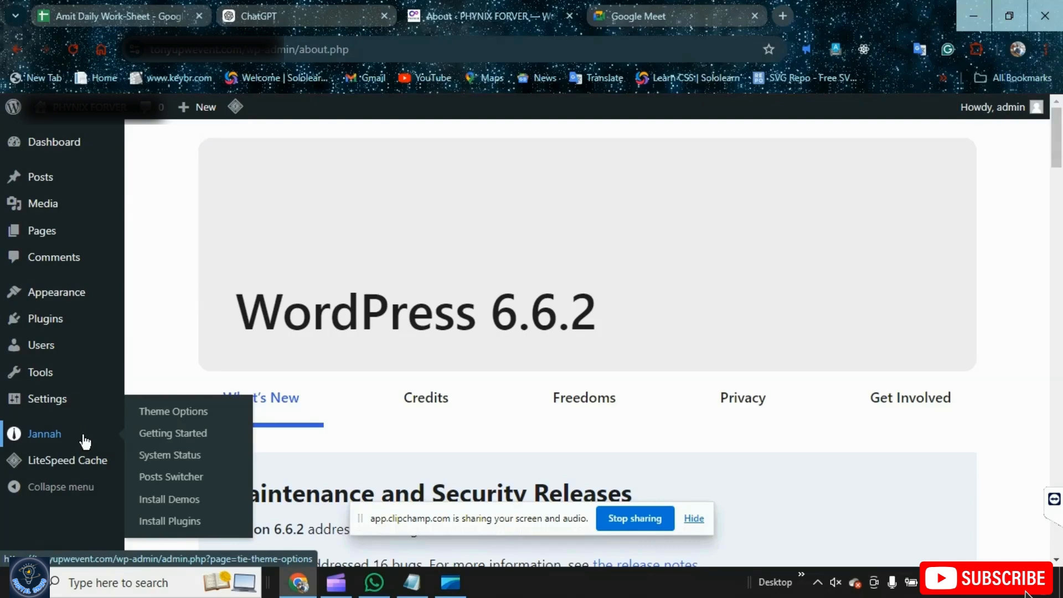
{"action": "mouse_move", "coordinate": [78, 296]}
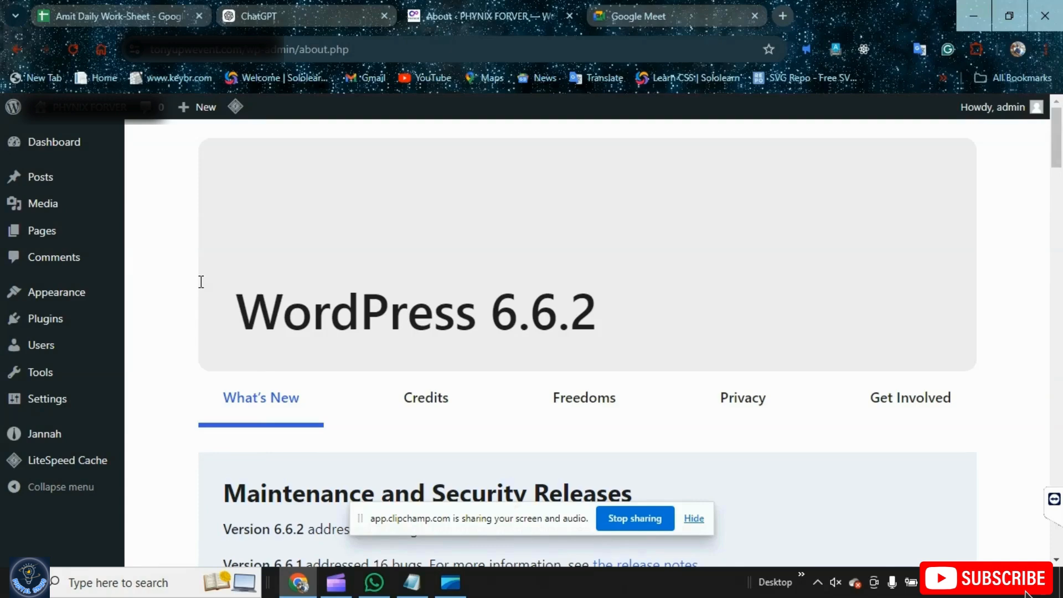
{"action": "mouse_move", "coordinate": [111, 292]}
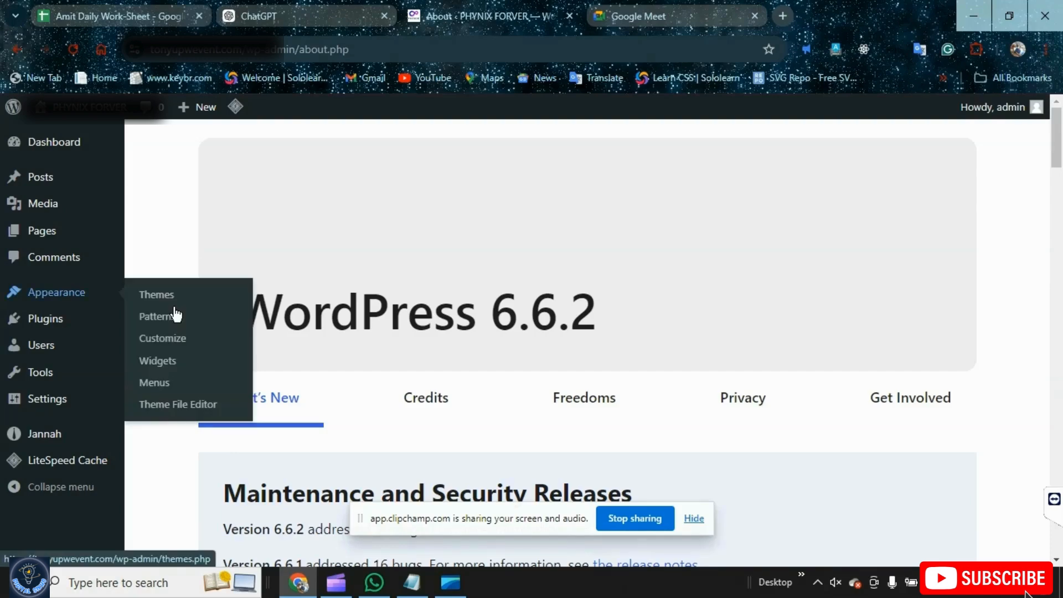
{"action": "left_click", "coordinate": [162, 341]}
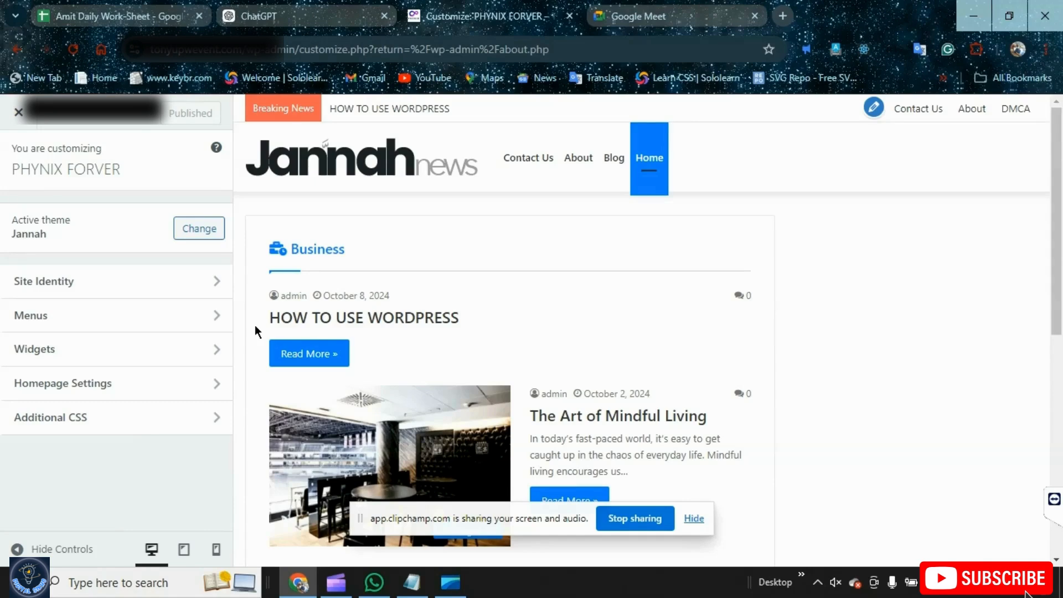
{"action": "left_click", "coordinate": [83, 281]}
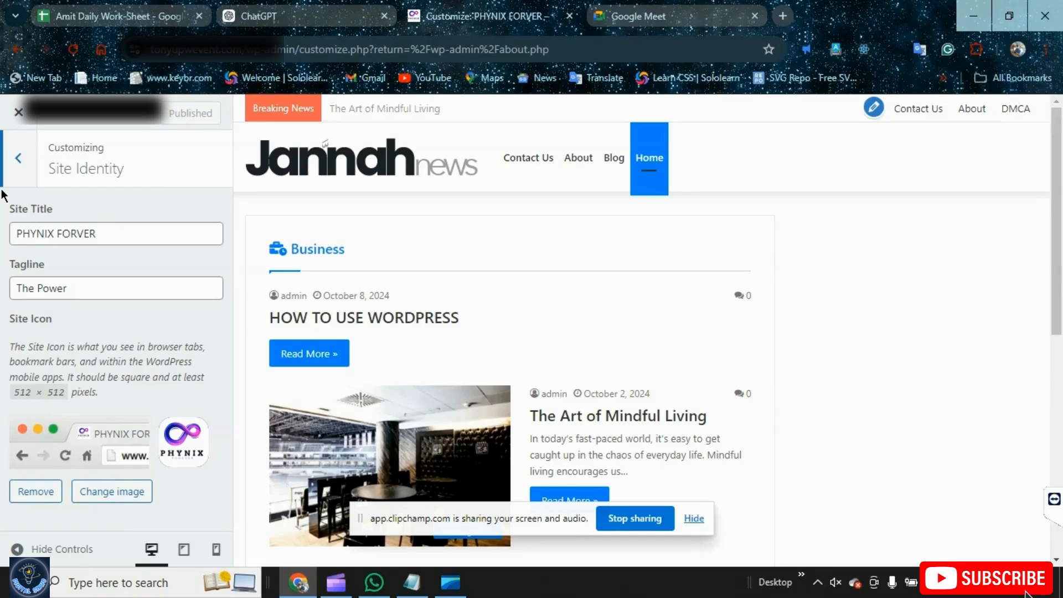
{"action": "left_click", "coordinate": [18, 159]}
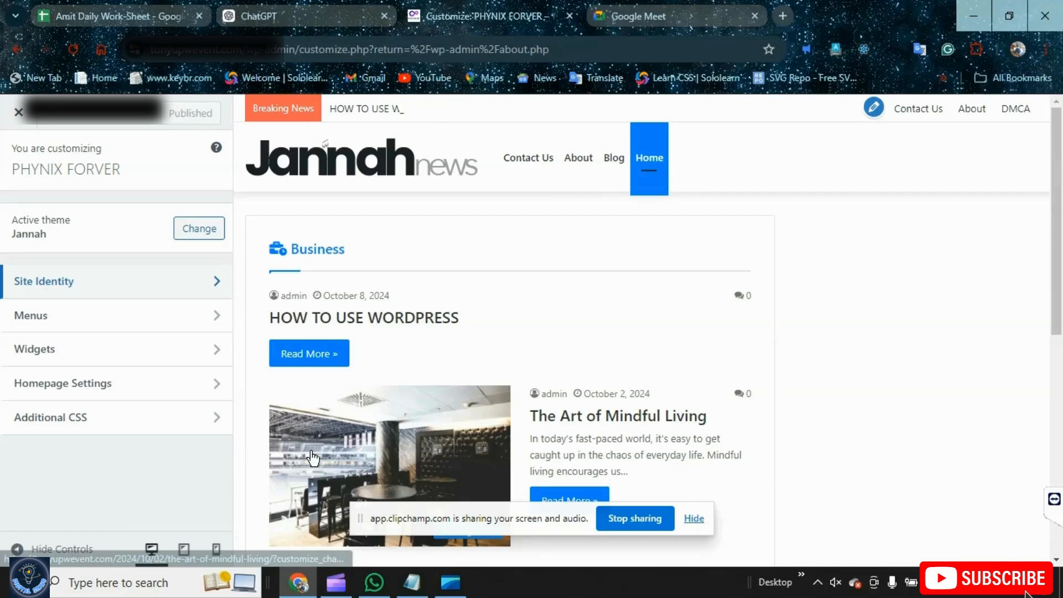
{"action": "left_click", "coordinate": [18, 112]}
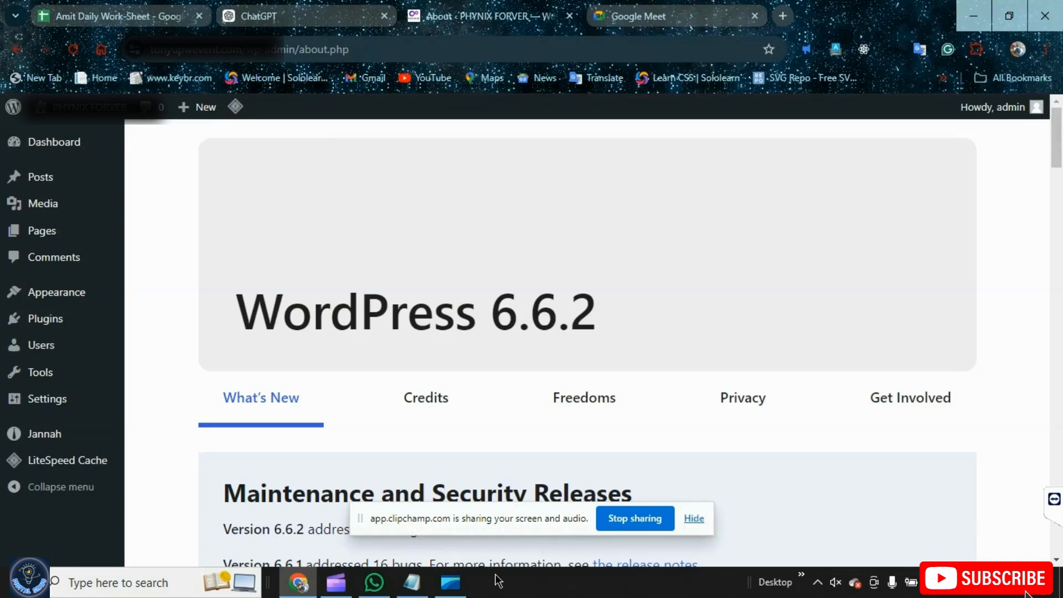
Open the Menus screen and create a new menu named MY MENU 1
{"action": "left_click", "coordinate": [412, 582]}
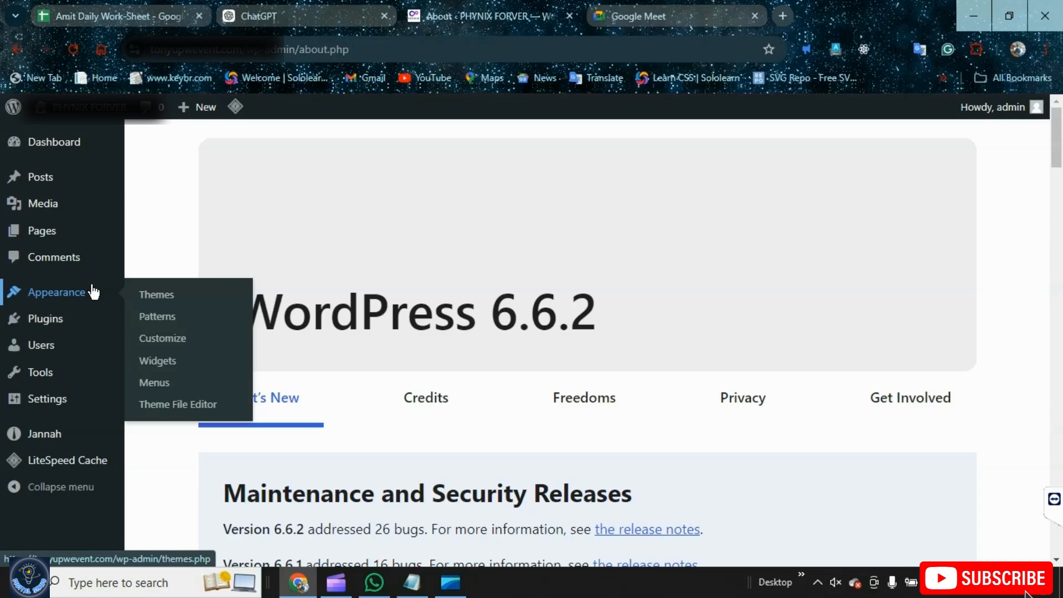
{"action": "left_click", "coordinate": [179, 383]}
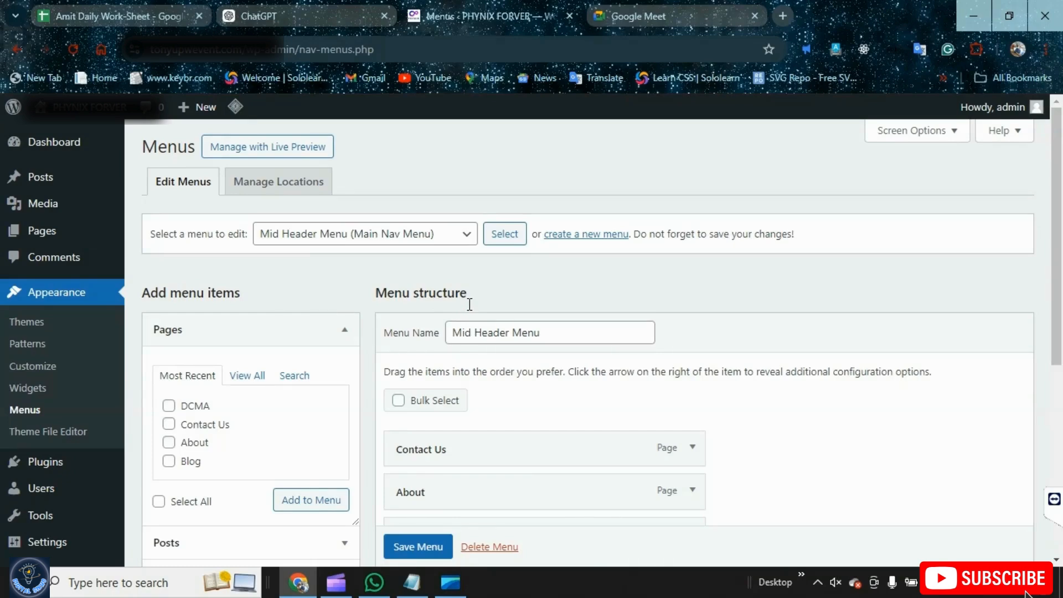
{"action": "left_click", "coordinate": [466, 234]}
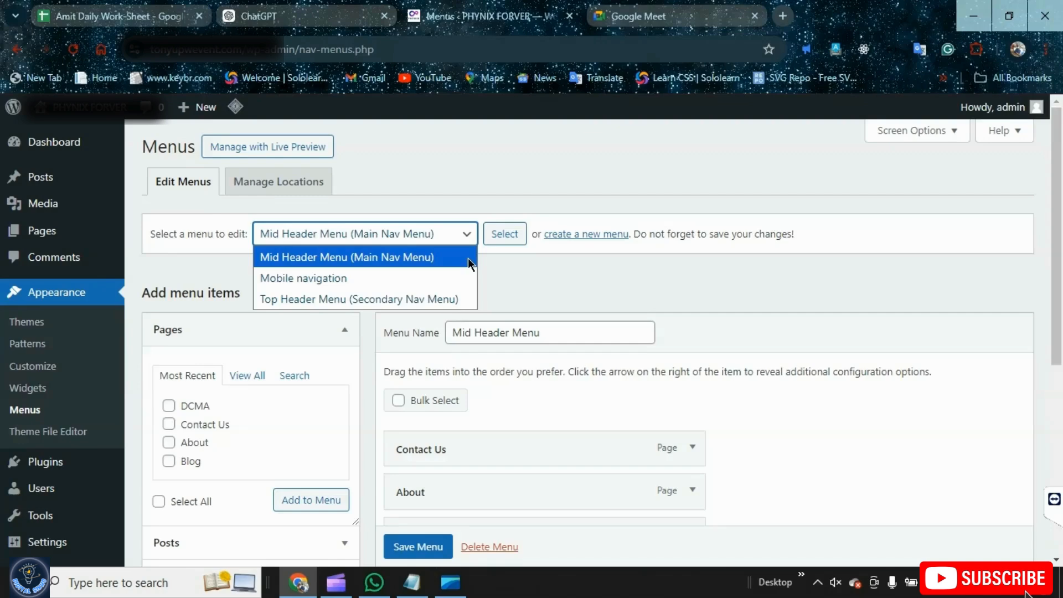
{"action": "left_click", "coordinate": [467, 257]}
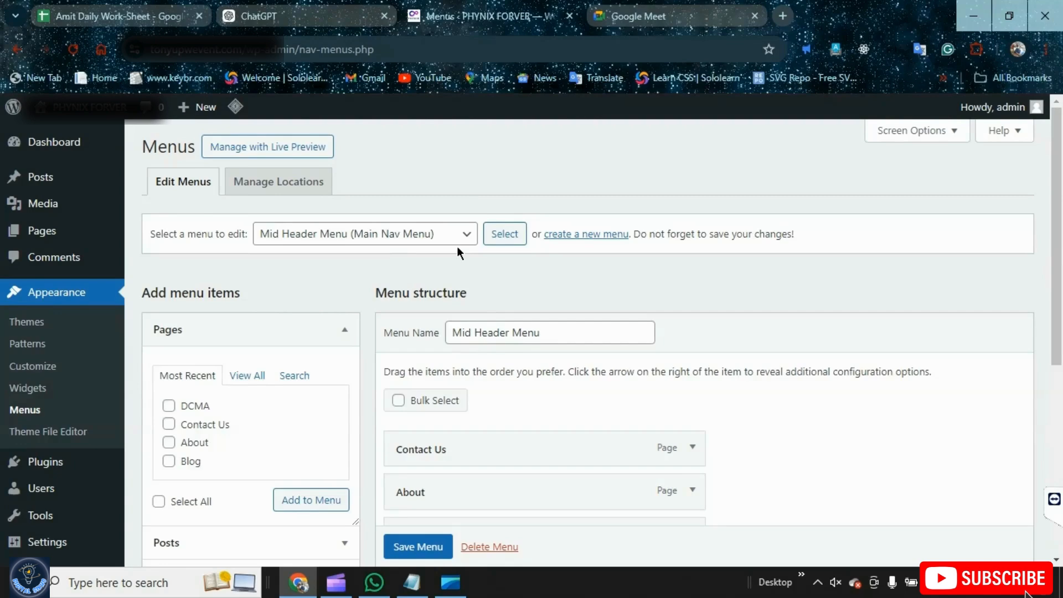
{"action": "left_click", "coordinate": [589, 243]}
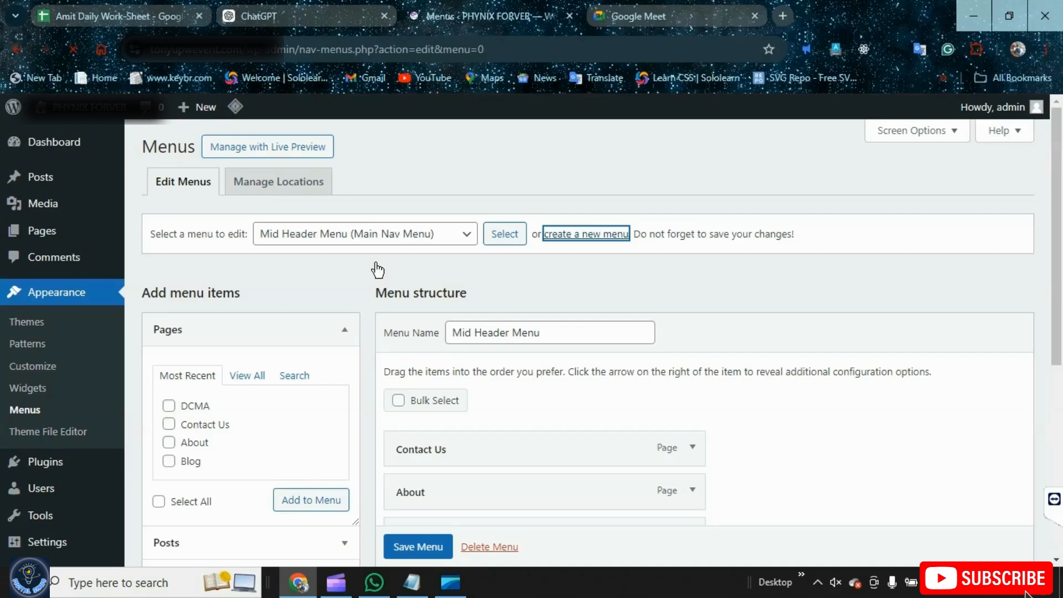
{"action": "left_click", "coordinate": [548, 333]}
{"action": "type", "text": "MY ME"}
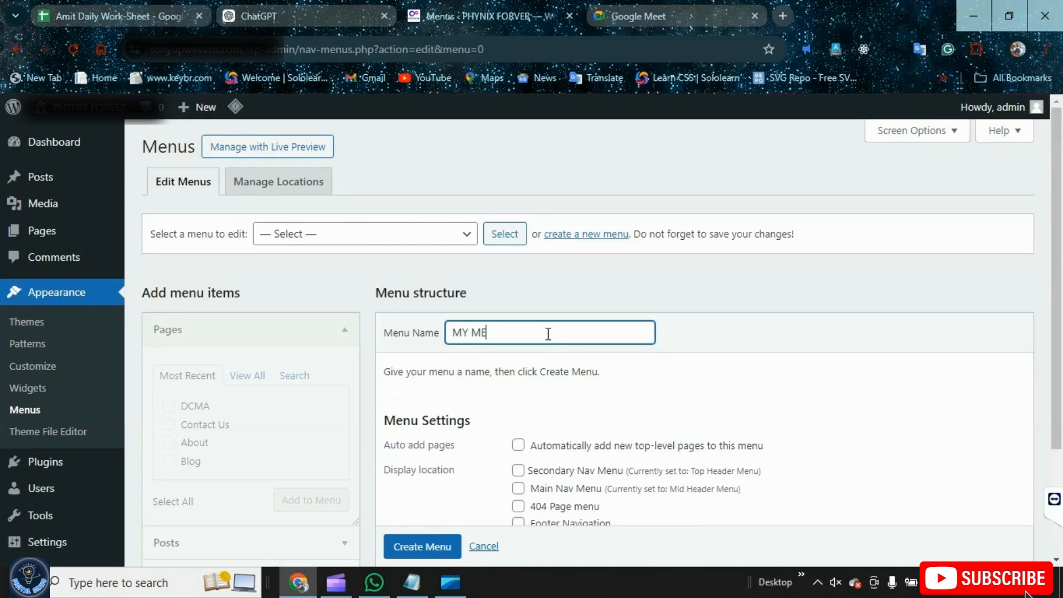
{"action": "type", "text": "NU 1"}
{"action": "scroll", "coordinate": [287, 304], "scroll_direction": "down", "scroll_amount": 2}
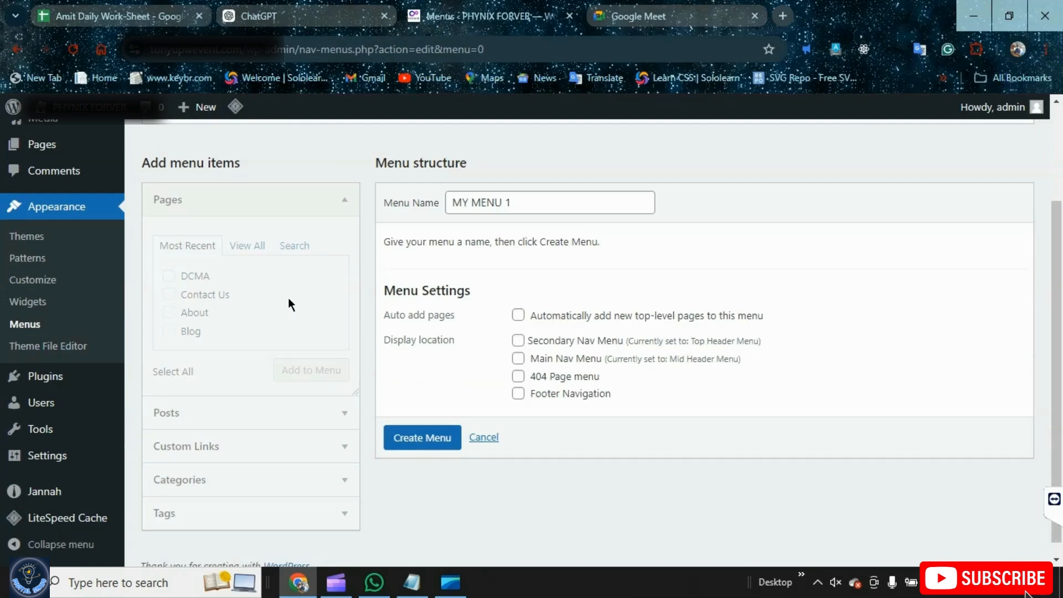
{"action": "key", "text": "Return"}
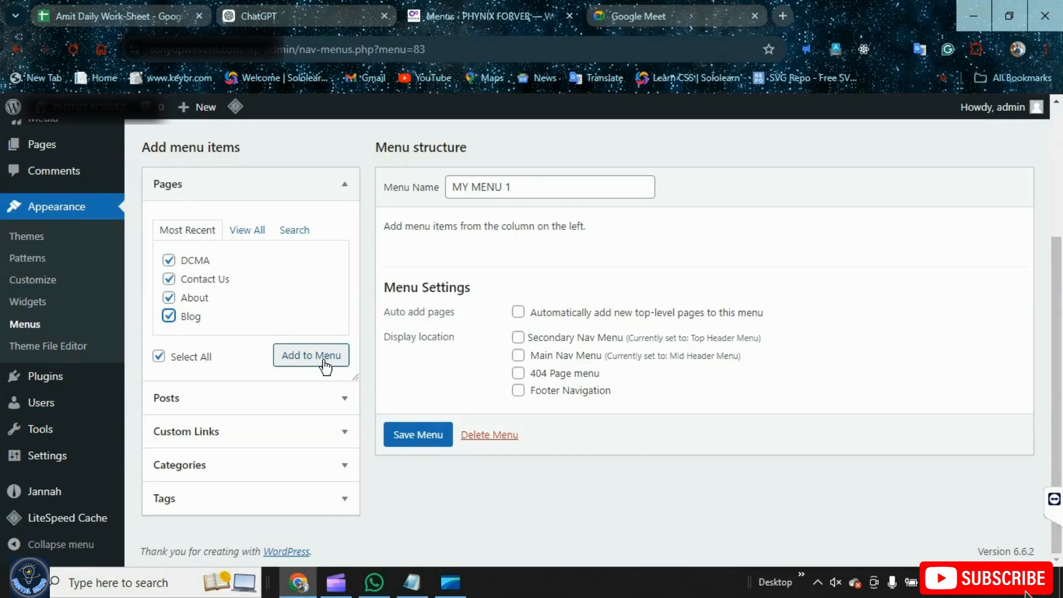
Add the DCMA, Contact Us, About and Blog pages to the menu and drag items to reorder and nest them
{"action": "left_click", "coordinate": [325, 365]}
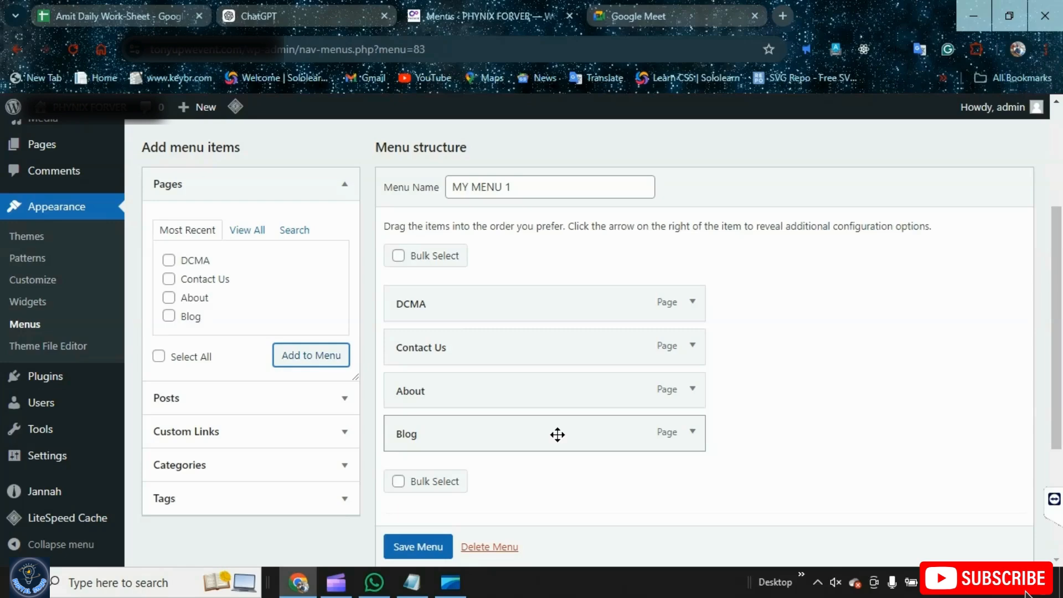
{"action": "left_click_drag", "start_coordinate": [557, 435], "coordinate": [555, 382]}
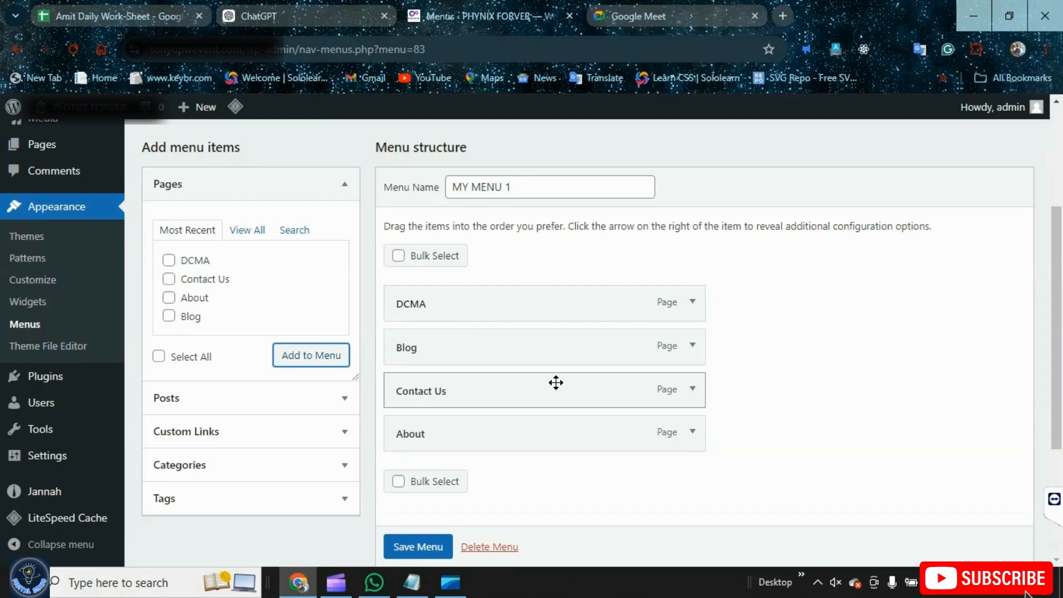
{"action": "left_click_drag", "start_coordinate": [555, 382], "coordinate": [531, 349]}
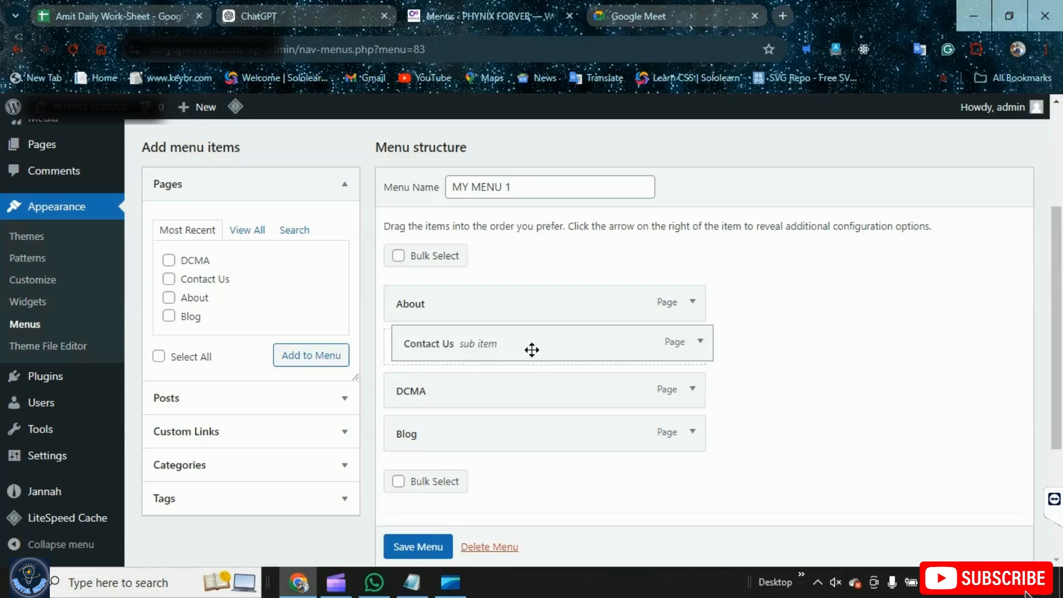
{"action": "left_click_drag", "start_coordinate": [531, 349], "coordinate": [714, 331]}
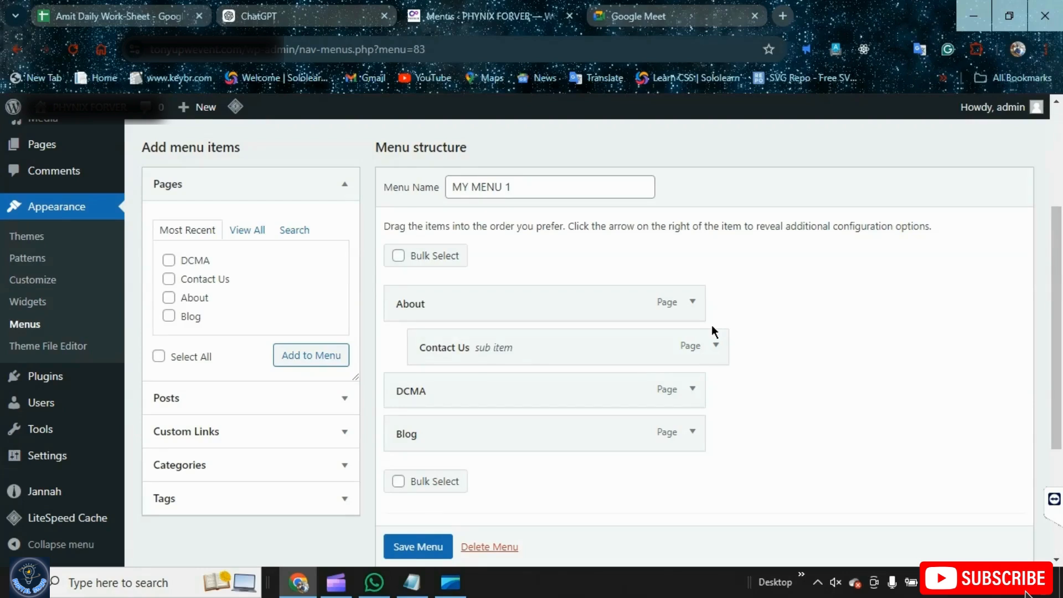
{"action": "left_click_drag", "start_coordinate": [571, 389], "coordinate": [603, 391]}
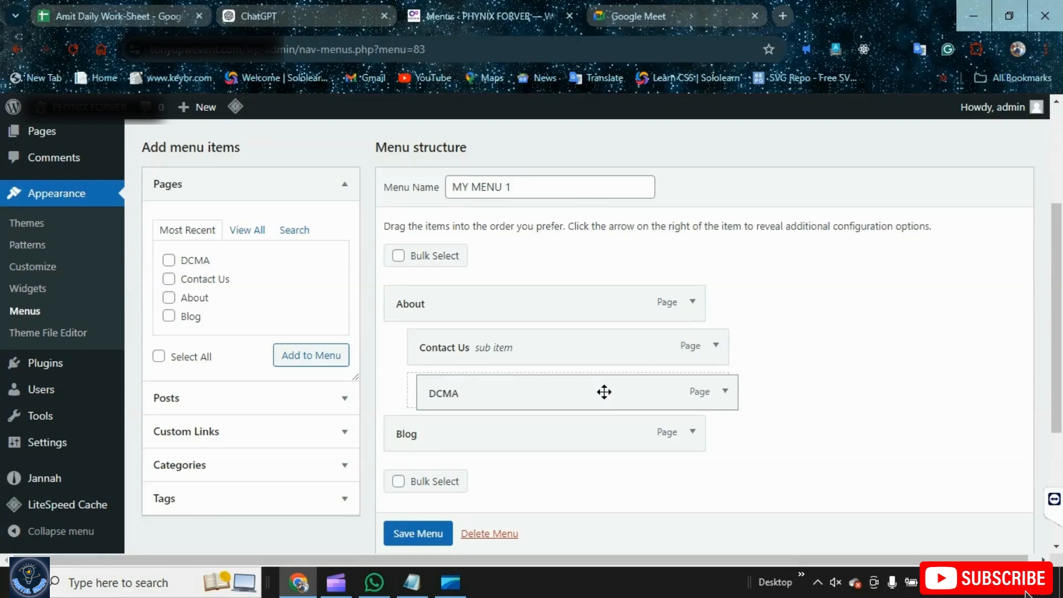
{"action": "left_click_drag", "start_coordinate": [604, 392], "coordinate": [571, 392]}
{"action": "left_click_drag", "start_coordinate": [602, 348], "coordinate": [586, 345]}
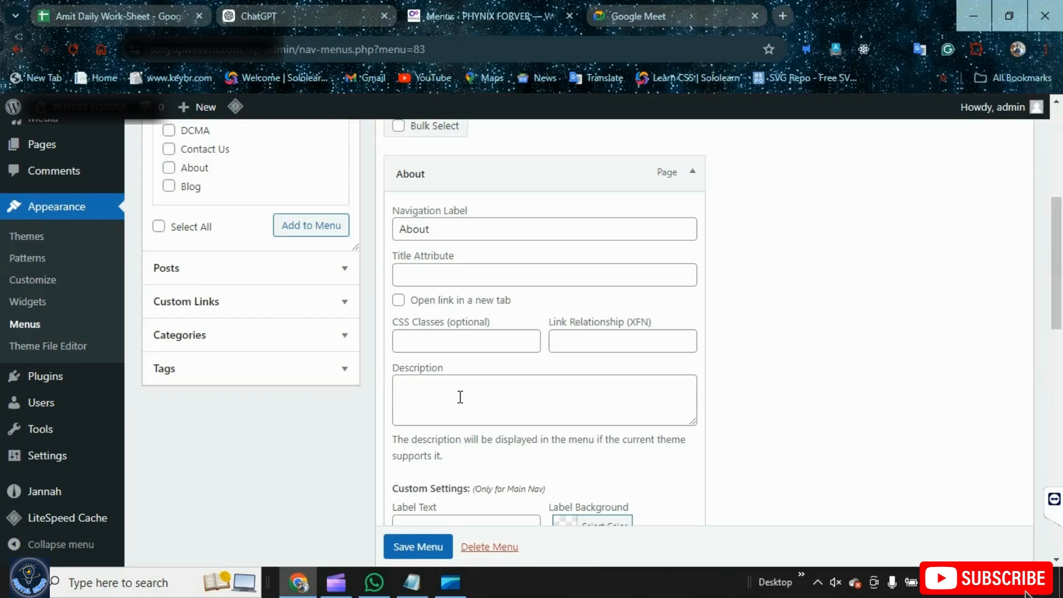
Remove the About item from the menu structure
{"action": "left_click", "coordinate": [460, 397]}
{"action": "scroll", "coordinate": [522, 446], "scroll_direction": "down", "scroll_amount": 5}
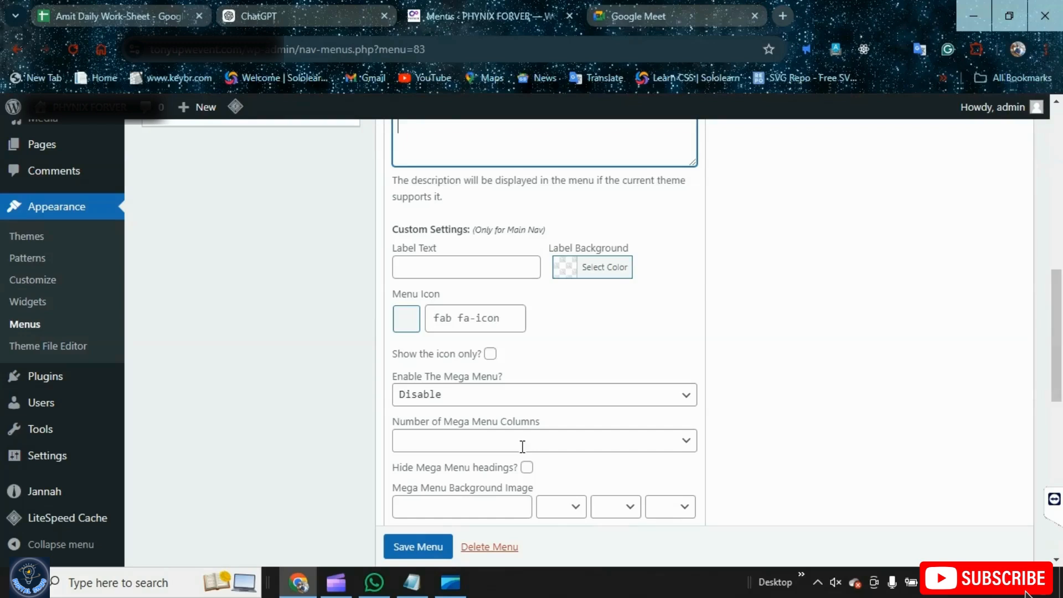
{"action": "scroll", "coordinate": [522, 446], "scroll_direction": "up", "scroll_amount": 5}
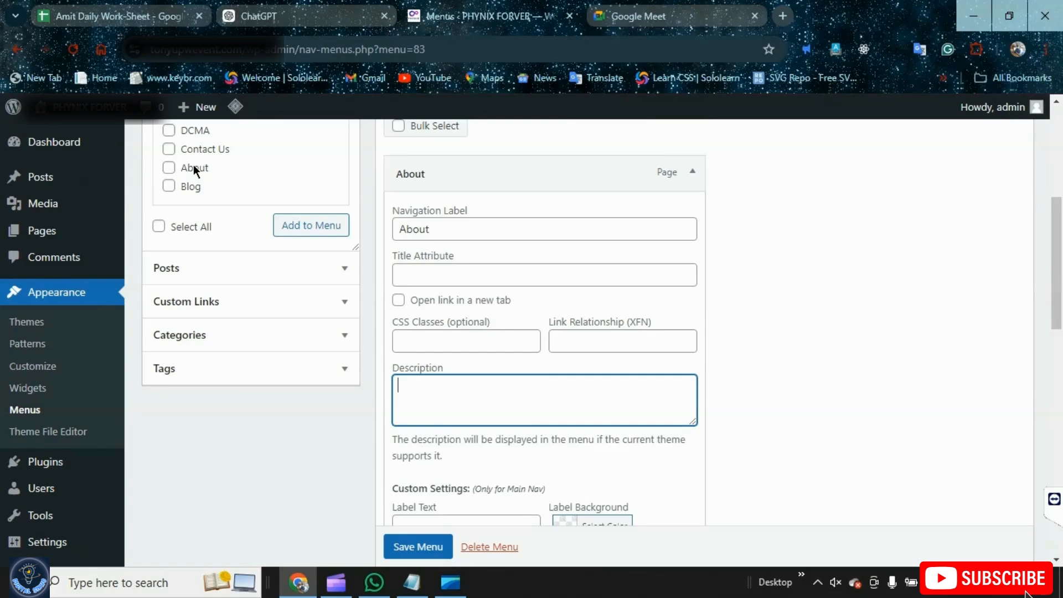
{"action": "scroll", "coordinate": [416, 519], "scroll_direction": "down", "scroll_amount": 6}
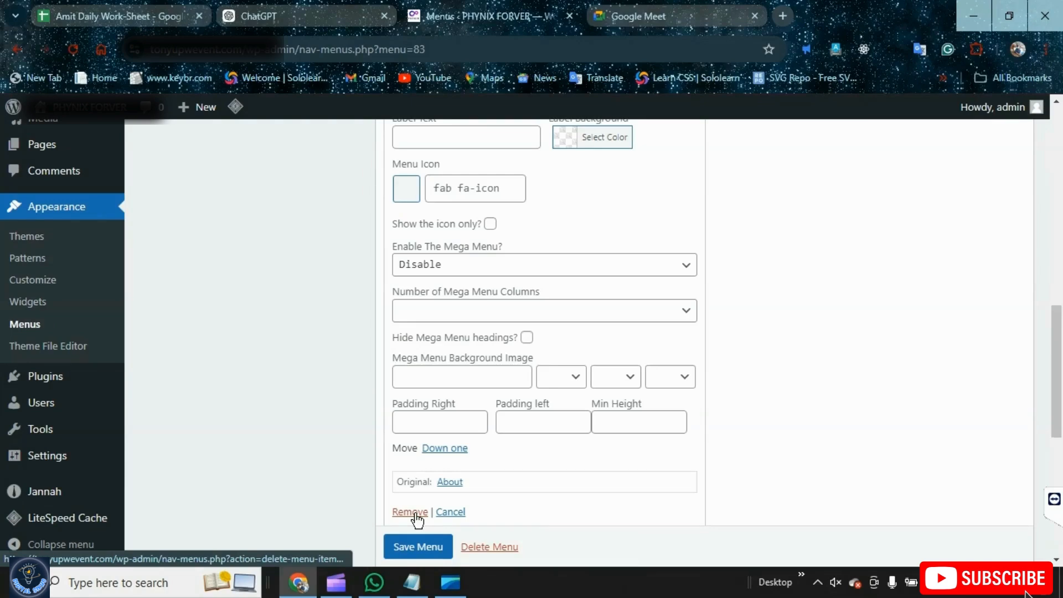
{"action": "left_click", "coordinate": [412, 512]}
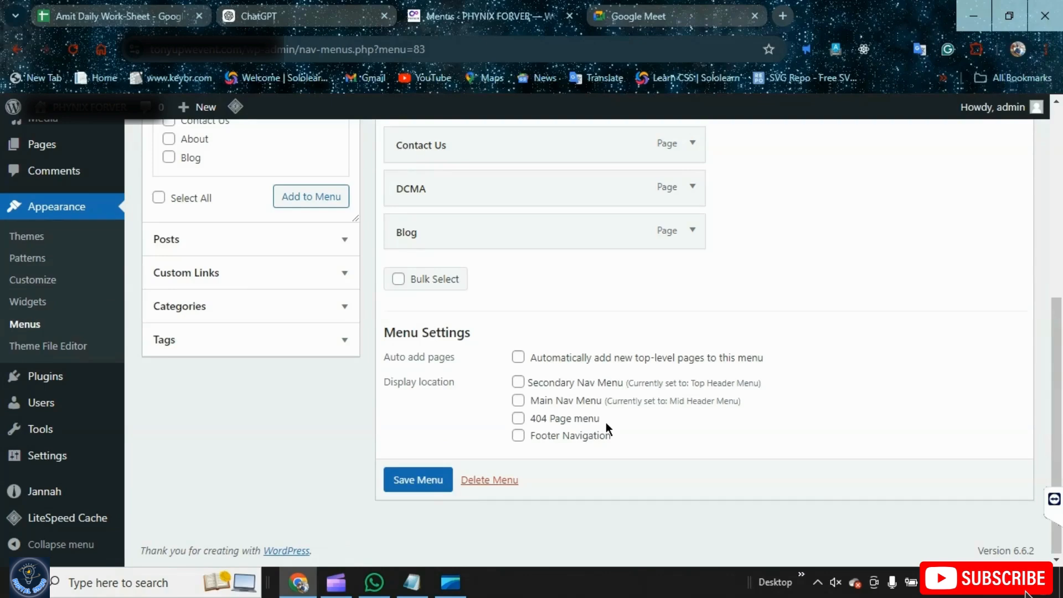
Assign the menu to the Footer Navigation and Main Nav Menu locations and save the menu
{"action": "left_click", "coordinate": [517, 435]}
{"action": "left_click", "coordinate": [517, 399]}
{"action": "left_click", "coordinate": [419, 479]}
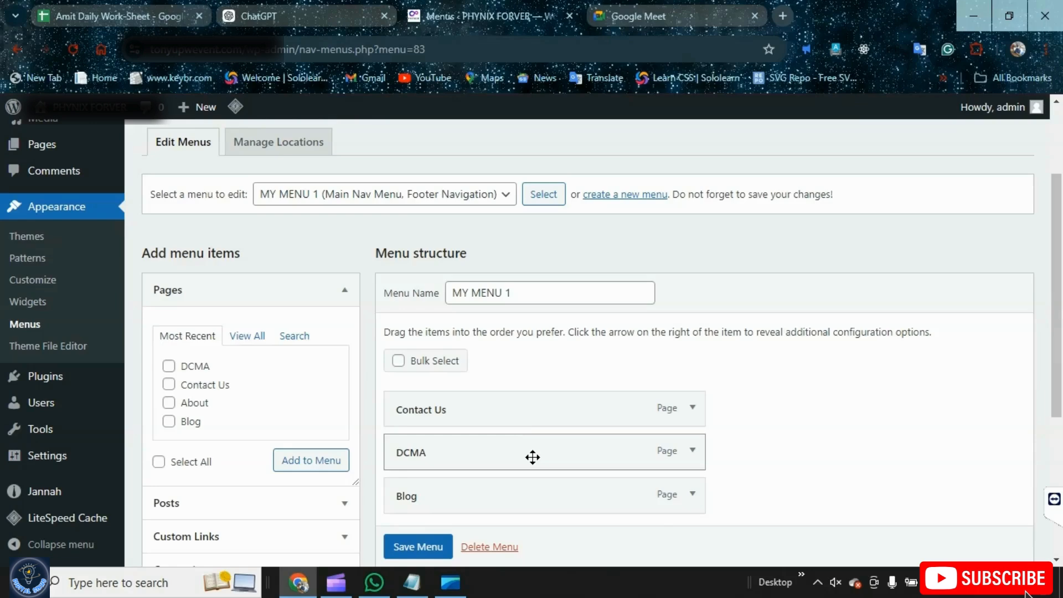
Review the theme's menu location assignments
{"action": "scroll", "coordinate": [533, 456], "scroll_direction": "up", "scroll_amount": 3}
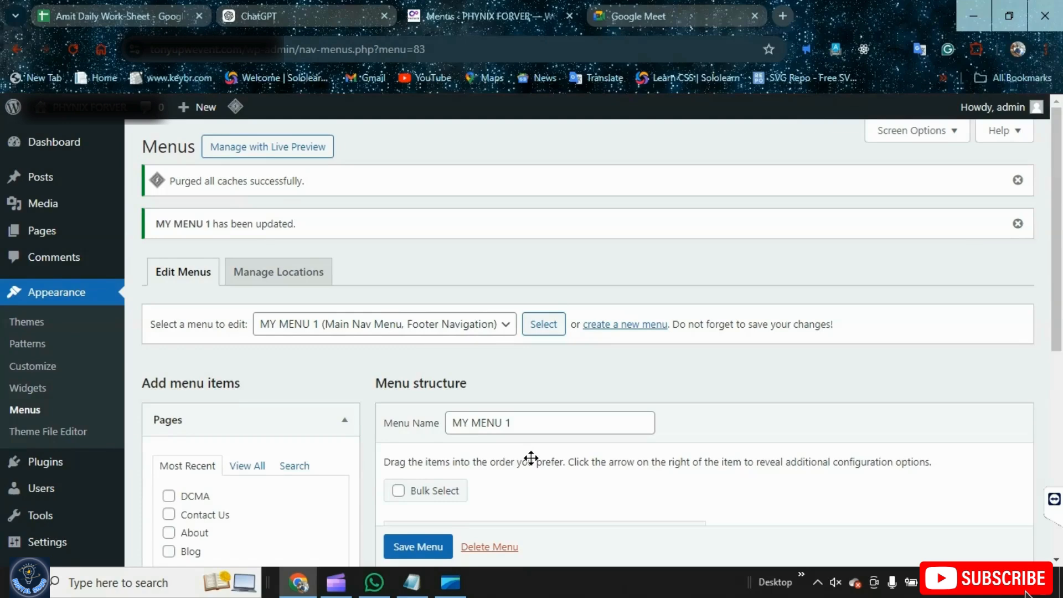
{"action": "left_click", "coordinate": [289, 277]}
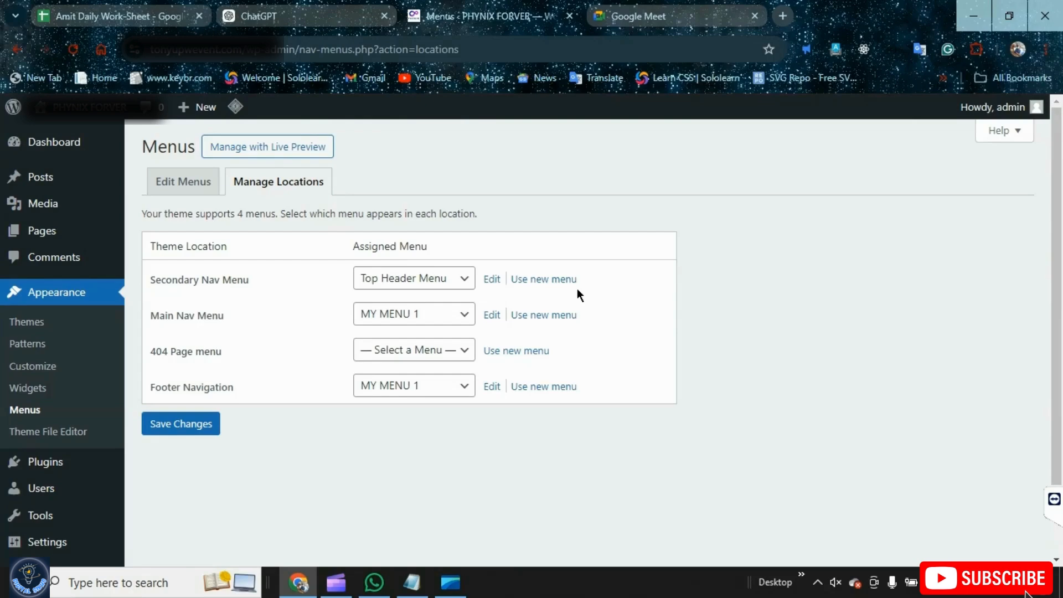
{"action": "left_click", "coordinate": [169, 182]}
{"action": "scroll", "coordinate": [415, 458], "scroll_direction": "down", "scroll_amount": 2}
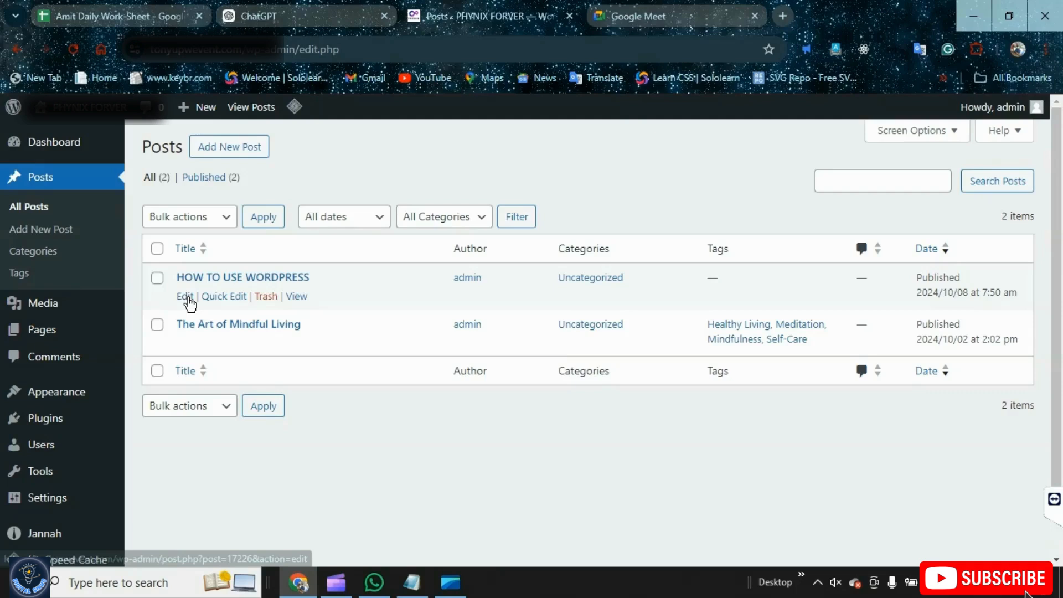
Quick Edit the HOW TO USE WORDPRESS post and change its slug to wordpress
{"action": "left_click", "coordinate": [223, 296]}
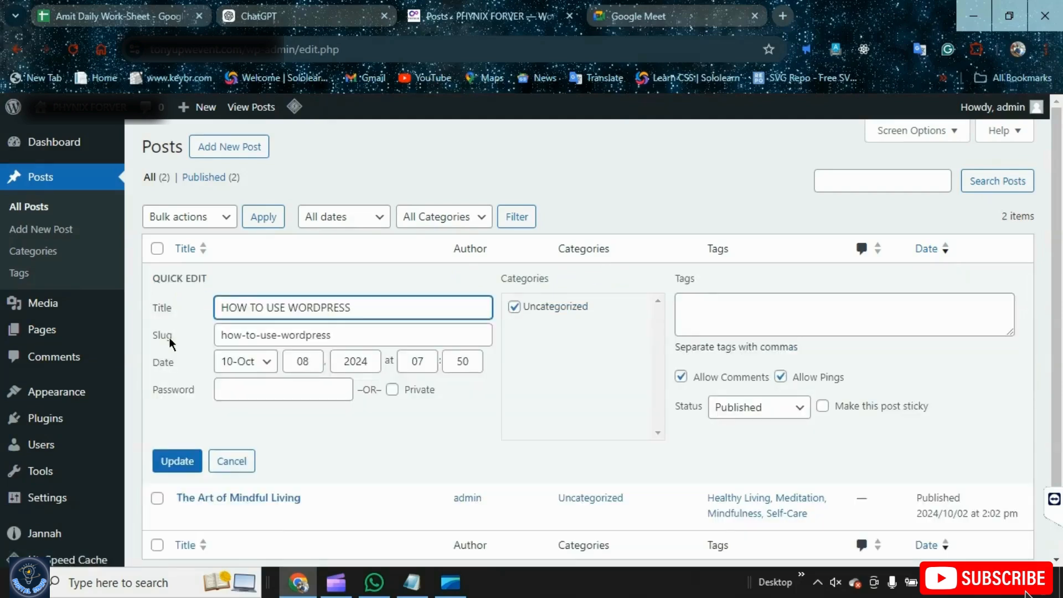
{"action": "left_click", "coordinate": [269, 336]}
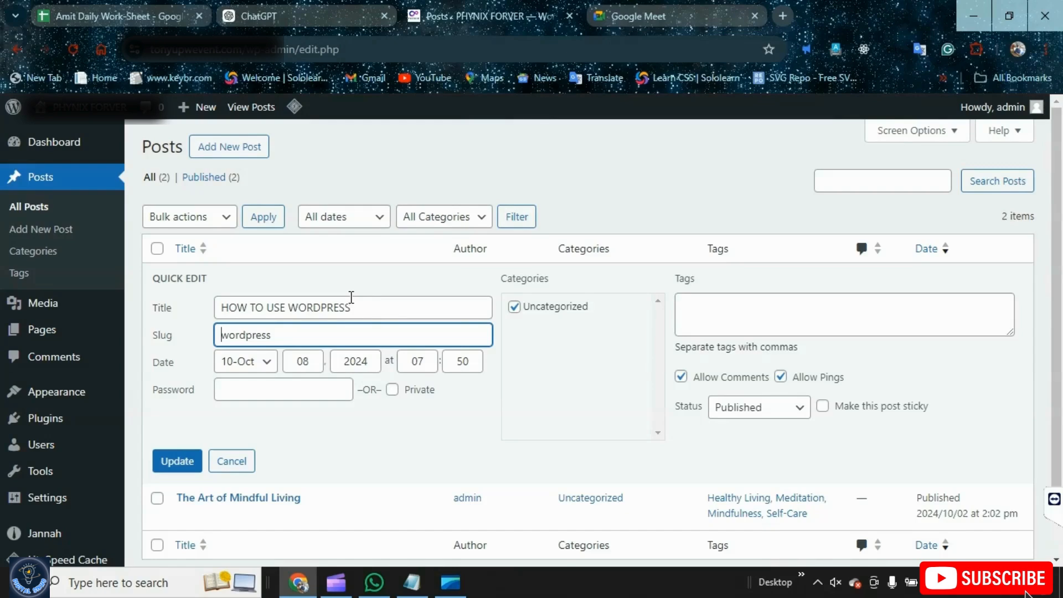
{"action": "key", "text": "Return"}
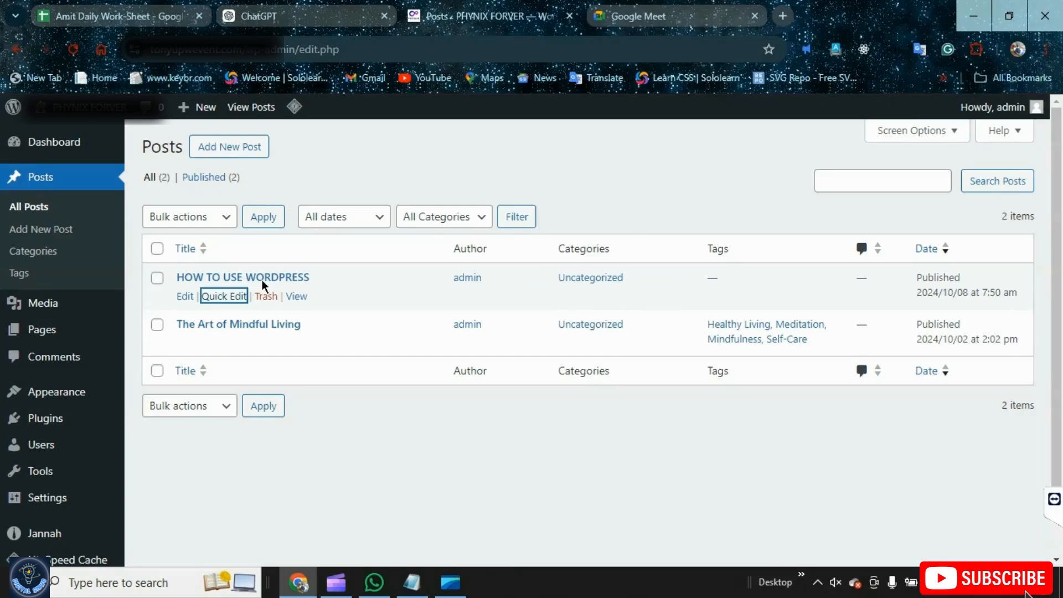
Open the HOW TO USE WORDPRESS post's public view in a new tab
{"action": "right_click", "coordinate": [297, 300]}
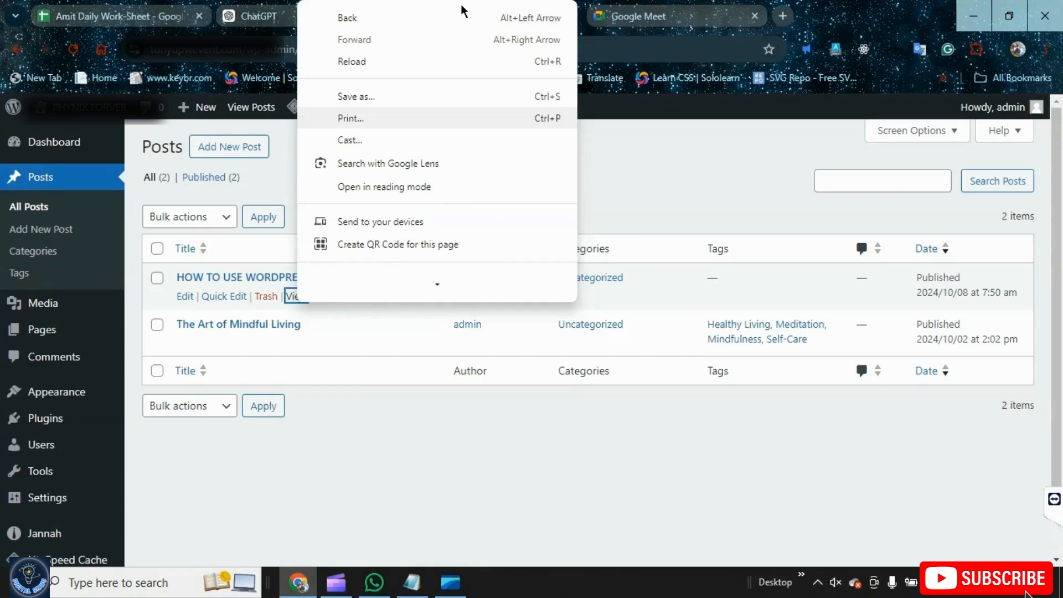
{"action": "left_click", "coordinate": [345, 425]}
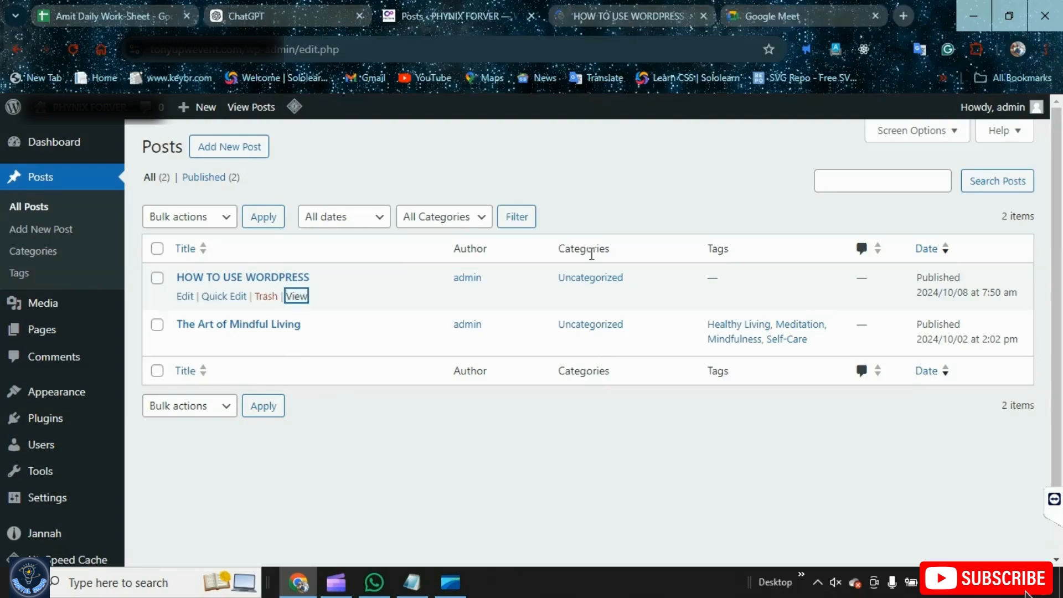
Reload the post's public page at its new wordpress slug, then return to the Posts list
{"action": "key", "text": "Return"}
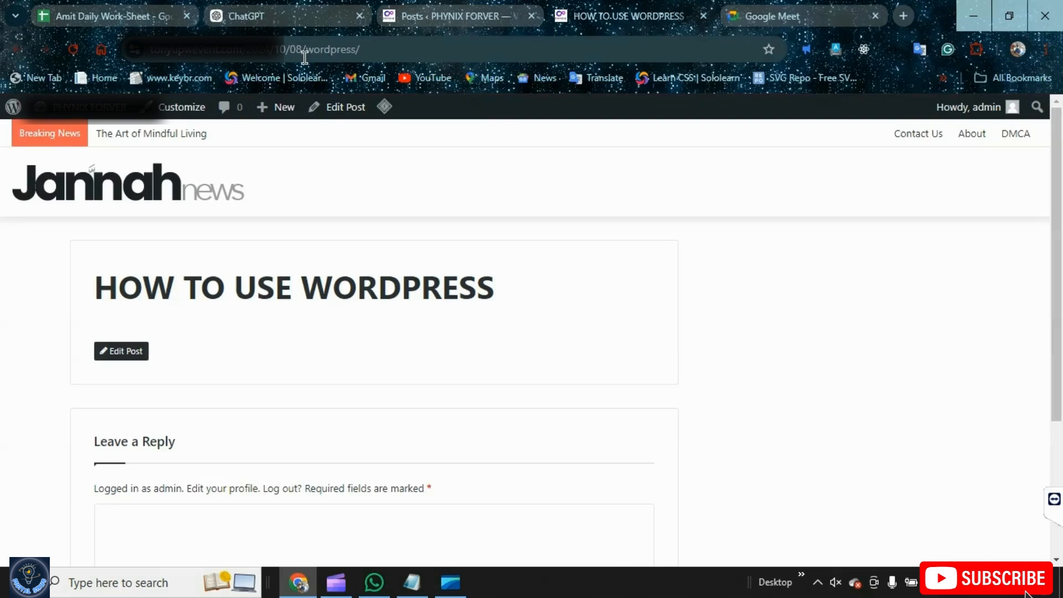
{"action": "left_click", "coordinate": [474, 21]}
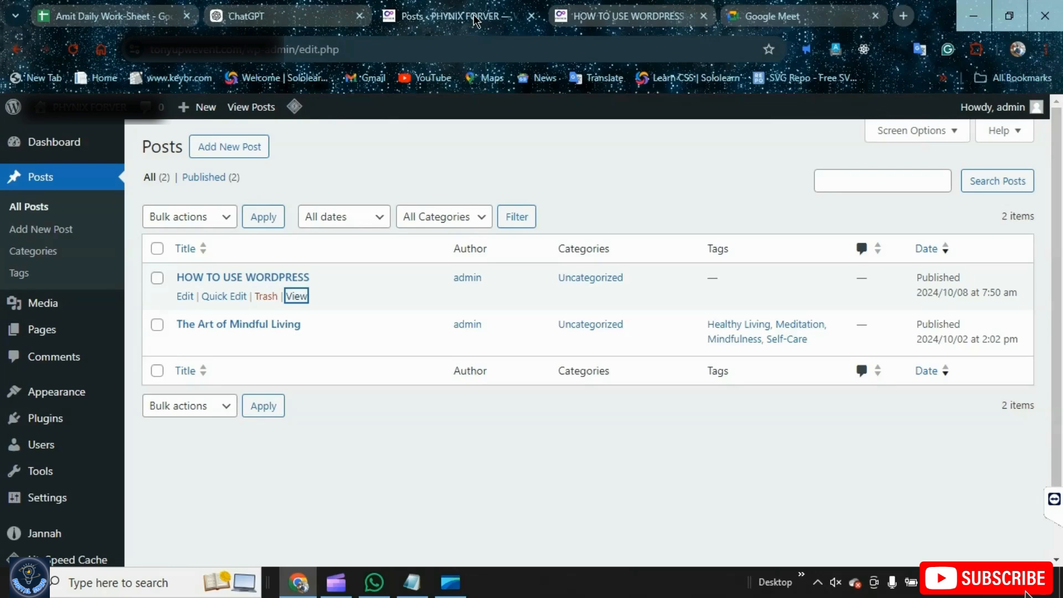
Open Permalink Settings and review the available permalink structure options
{"action": "scroll", "coordinate": [65, 476], "scroll_direction": "down", "scroll_amount": 2}
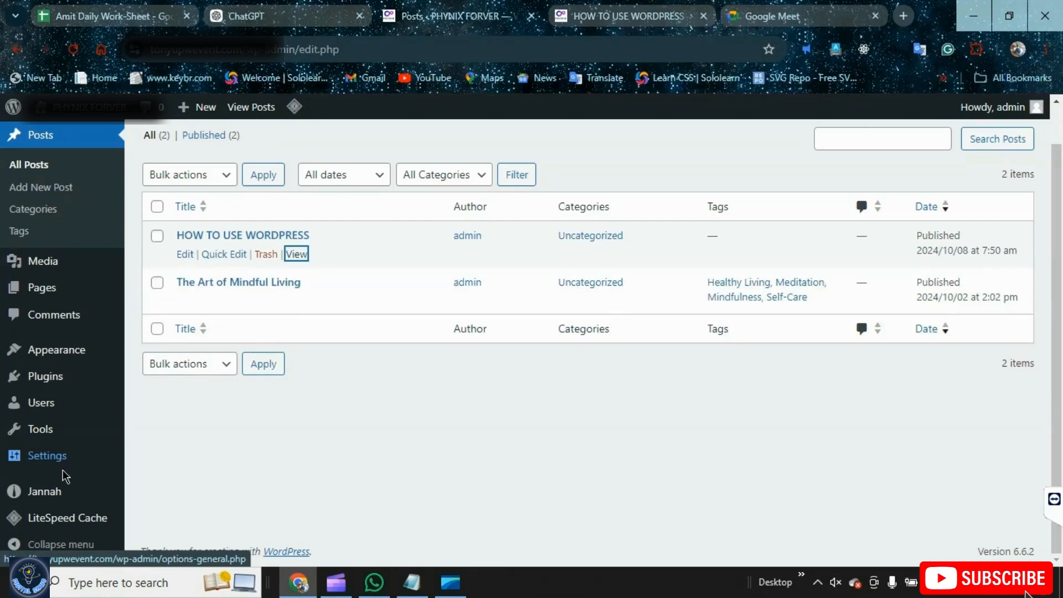
{"action": "mouse_move", "coordinate": [65, 476]}
{"action": "left_click", "coordinate": [174, 449]}
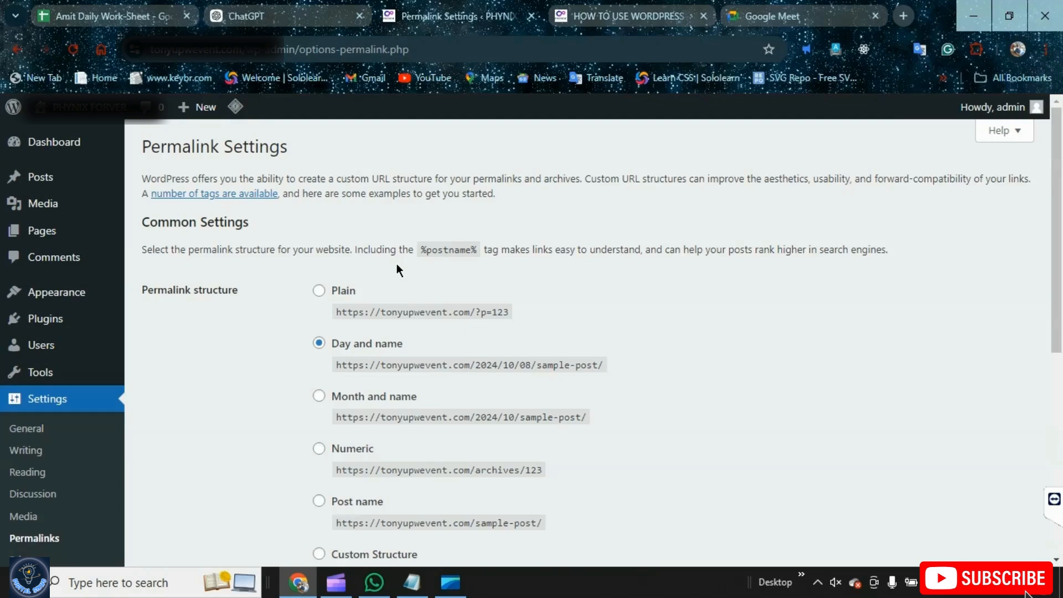
{"action": "scroll", "coordinate": [429, 280], "scroll_direction": "down", "scroll_amount": 2}
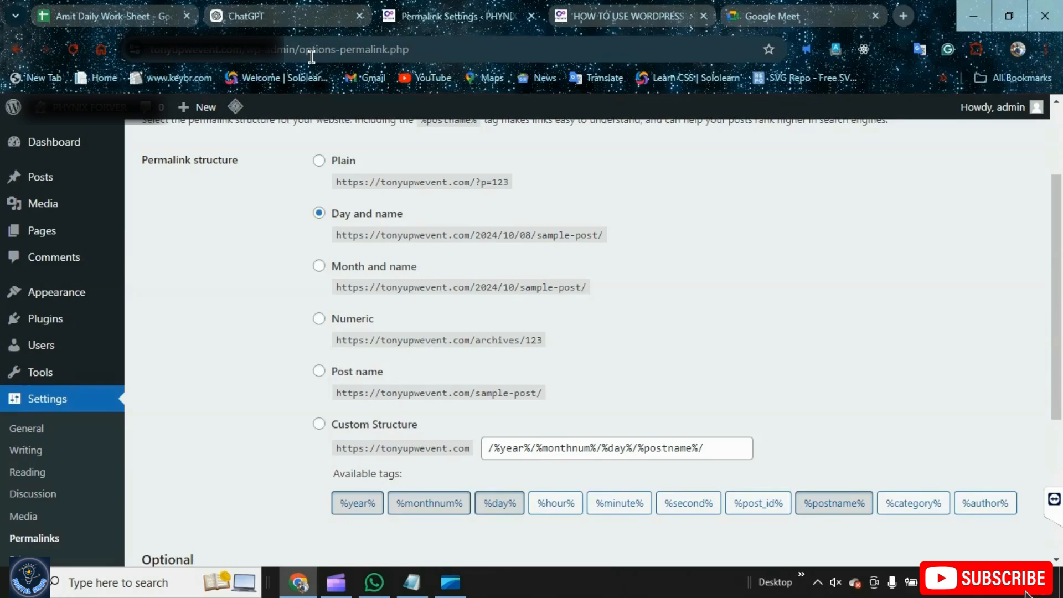
{"action": "scroll", "coordinate": [117, 436], "scroll_direction": "down", "scroll_amount": 2}
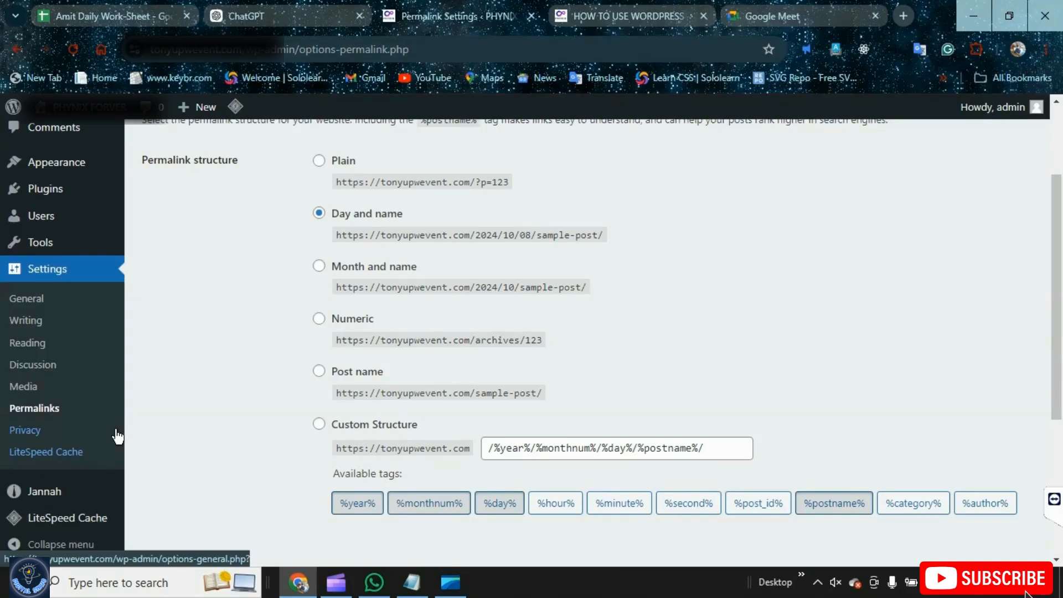
{"action": "left_click", "coordinate": [67, 453]}
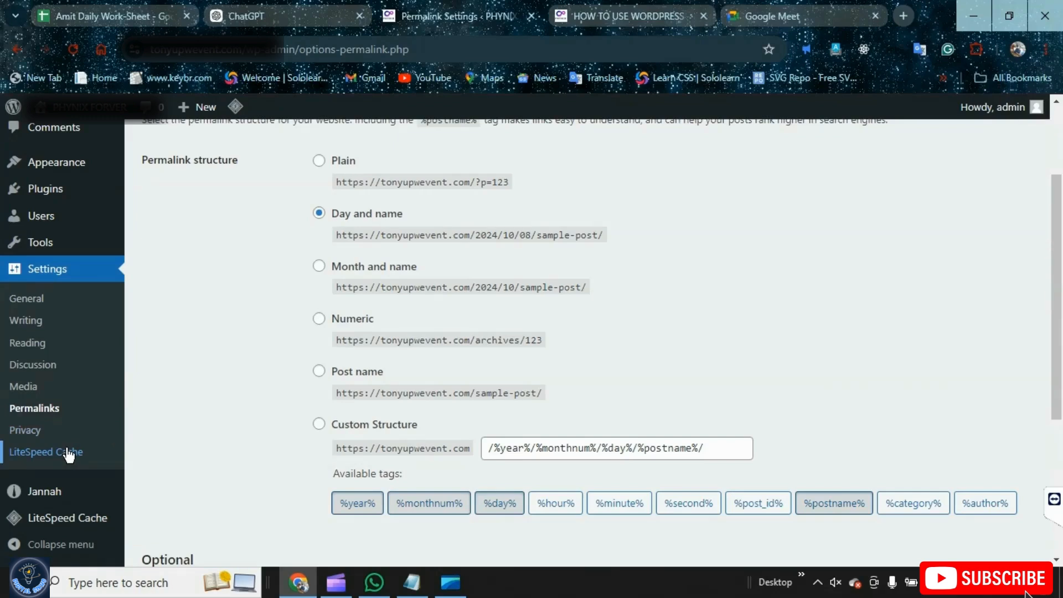
Switch to the Notepad outline, highlight the permalink and plugin topics, and return to the browser
{"action": "left_click", "coordinate": [409, 588]}
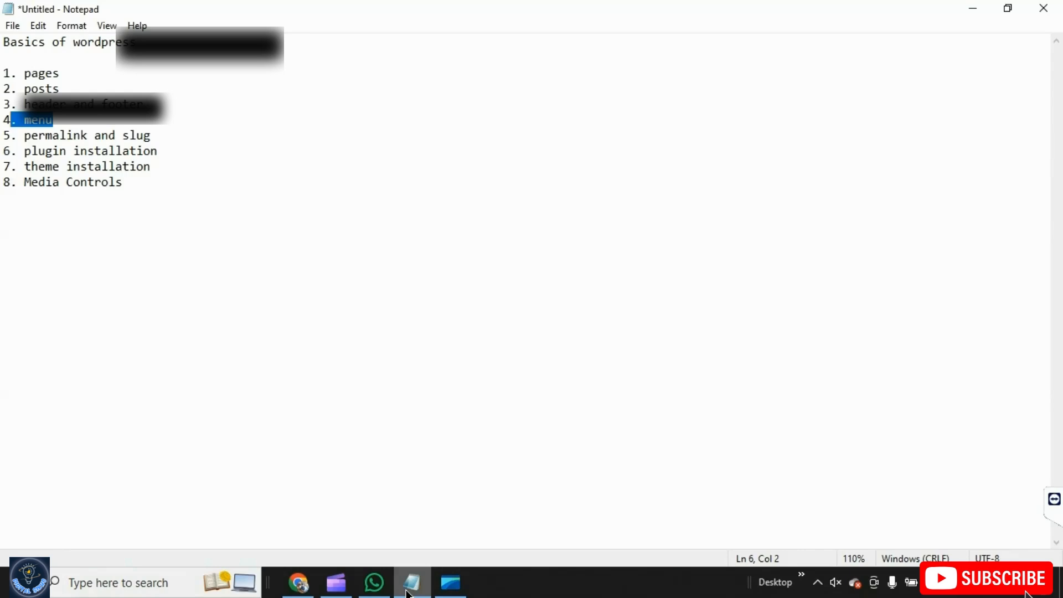
{"action": "left_click_drag", "start_coordinate": [157, 150], "coordinate": [15, 139]}
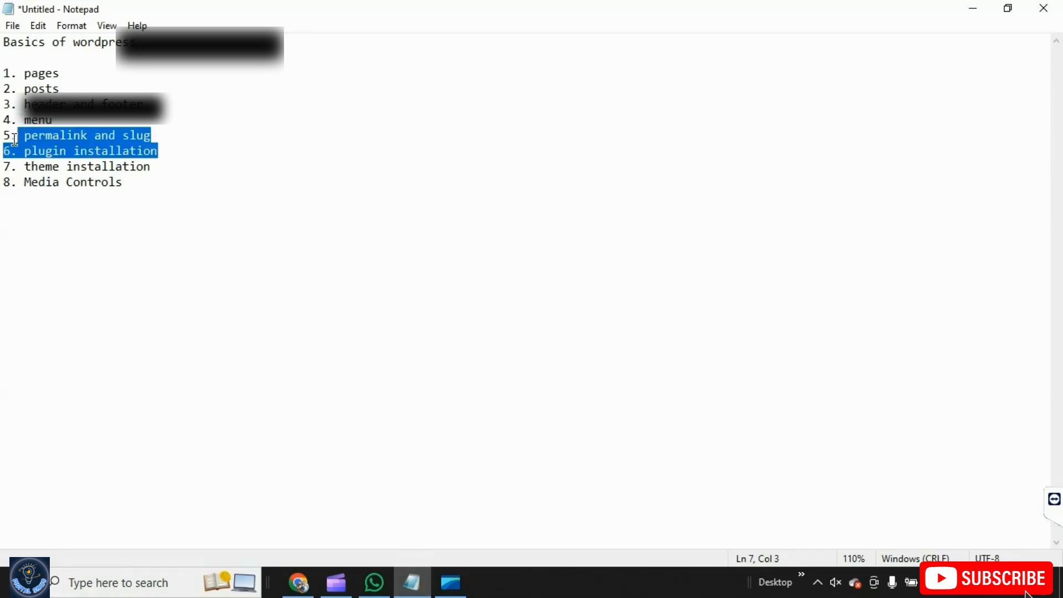
{"action": "left_click", "coordinate": [307, 576]}
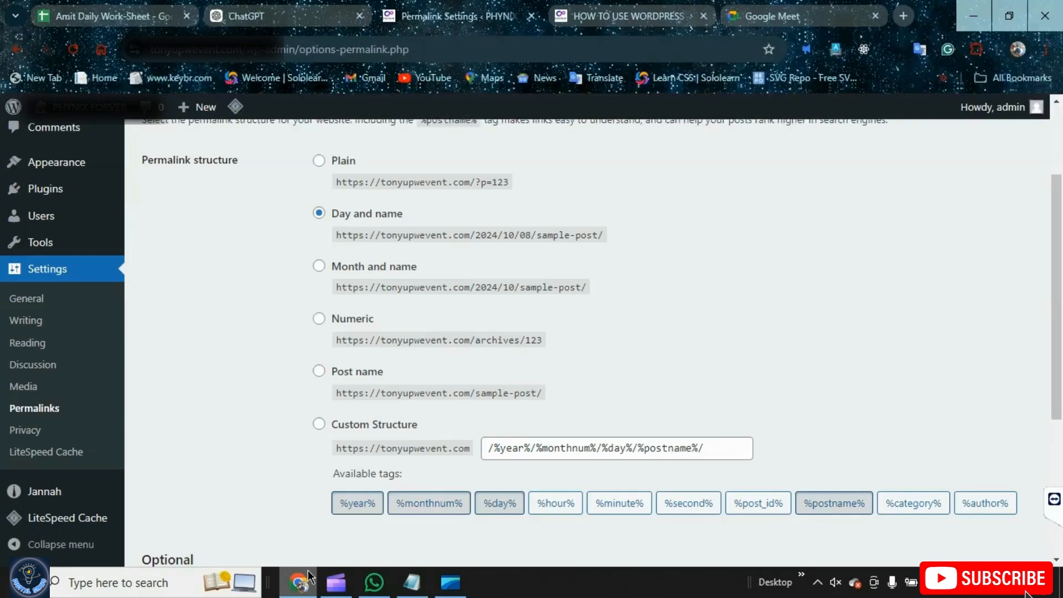
Open Add New Plugin and install and activate the Akismet Anti-spam: Spam Protection plugin
{"action": "scroll", "coordinate": [177, 443], "scroll_direction": "up", "scroll_amount": 3}
{"action": "mouse_move", "coordinate": [50, 321]}
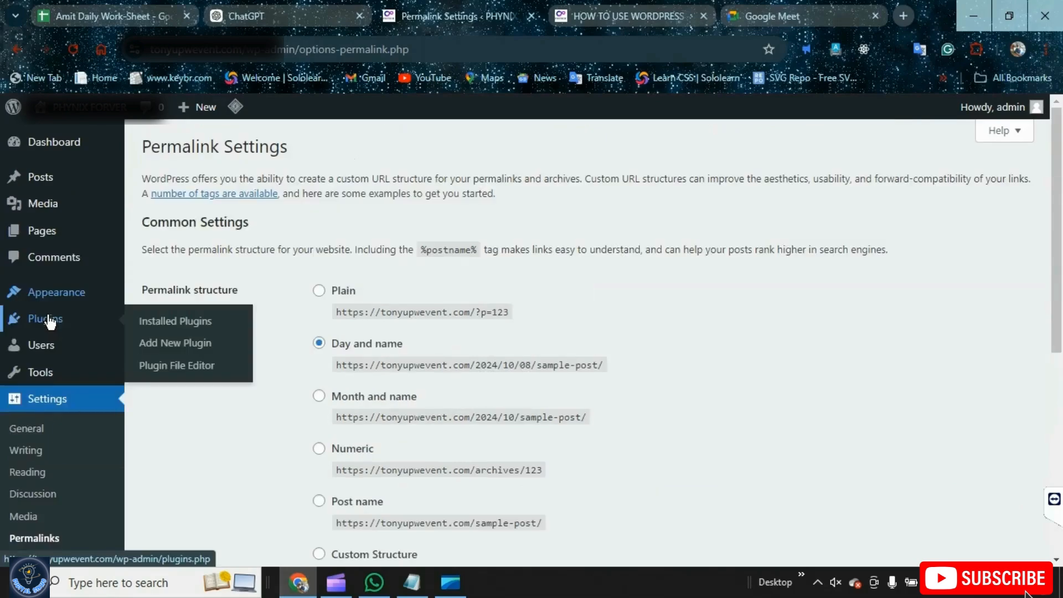
{"action": "left_click", "coordinate": [198, 327]}
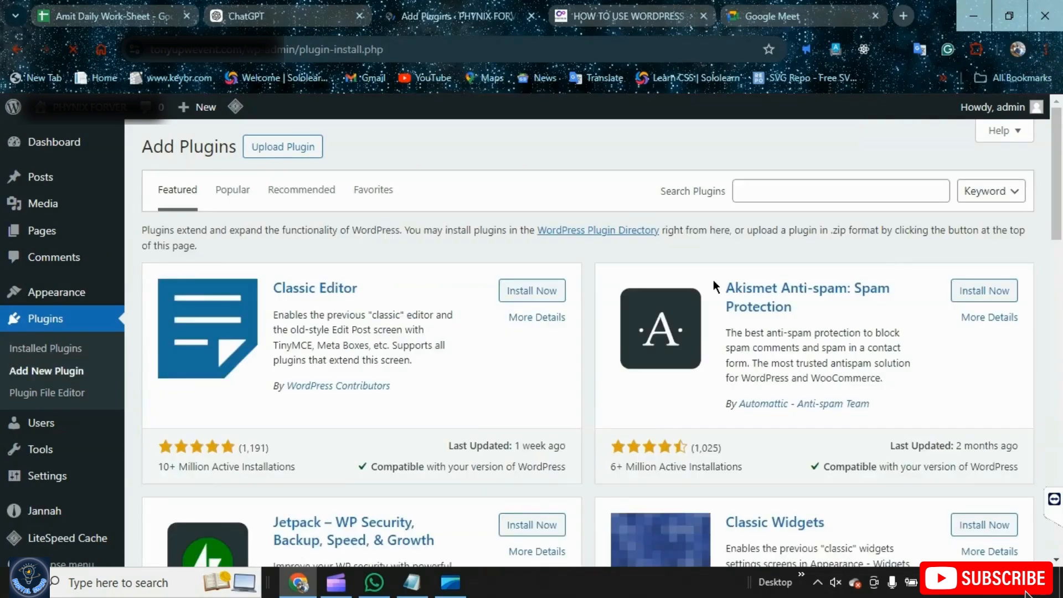
{"action": "left_click", "coordinate": [790, 190]}
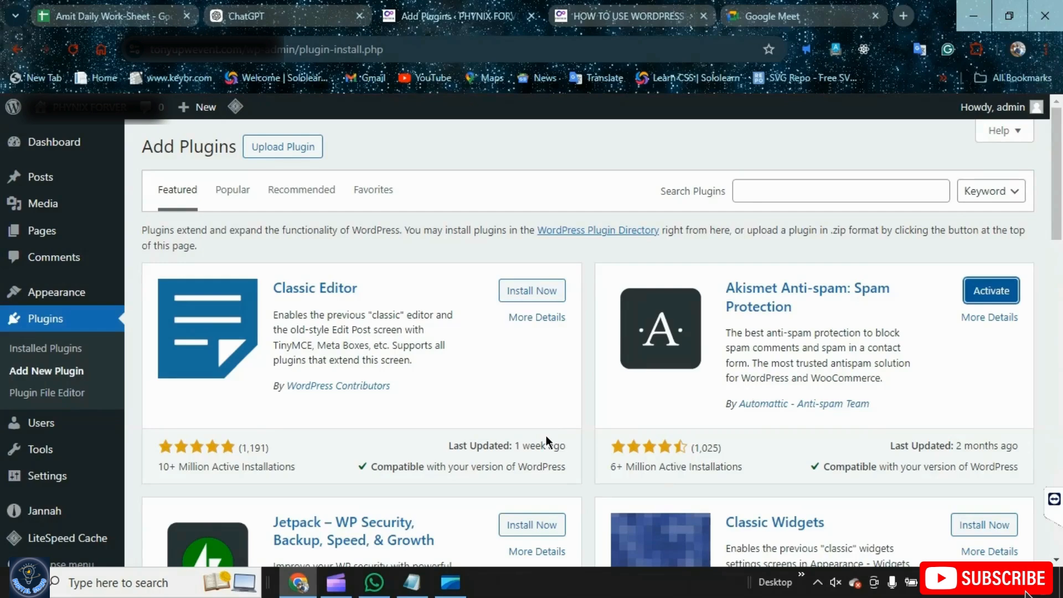
{"action": "mouse_move", "coordinate": [27, 119]}
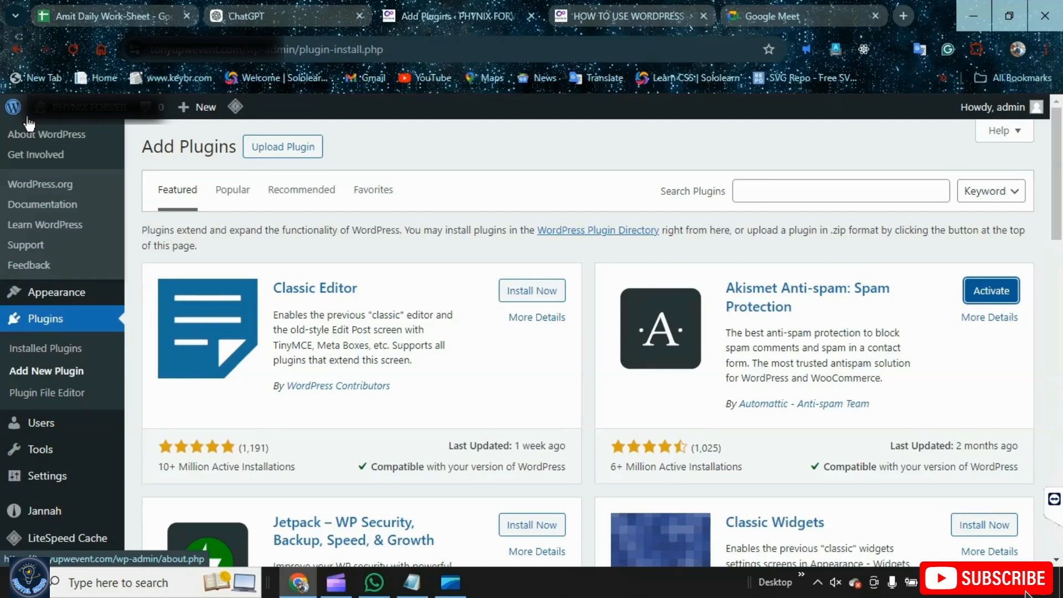
{"action": "left_click", "coordinate": [987, 299]}
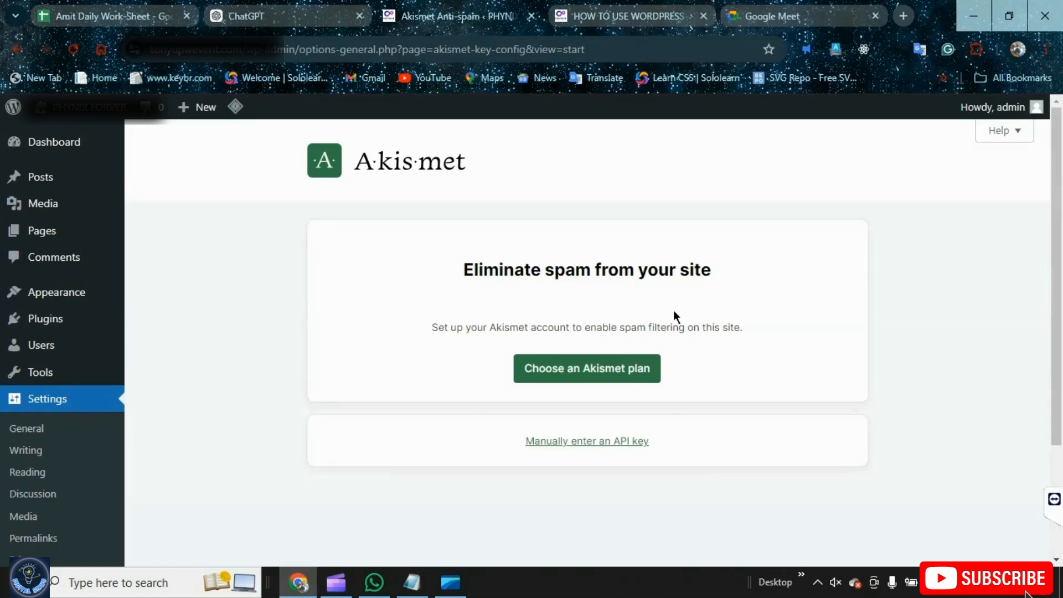
Highlight the theme installation topic in the outline, then browse the installed Themes page
{"action": "left_click", "coordinate": [403, 585]}
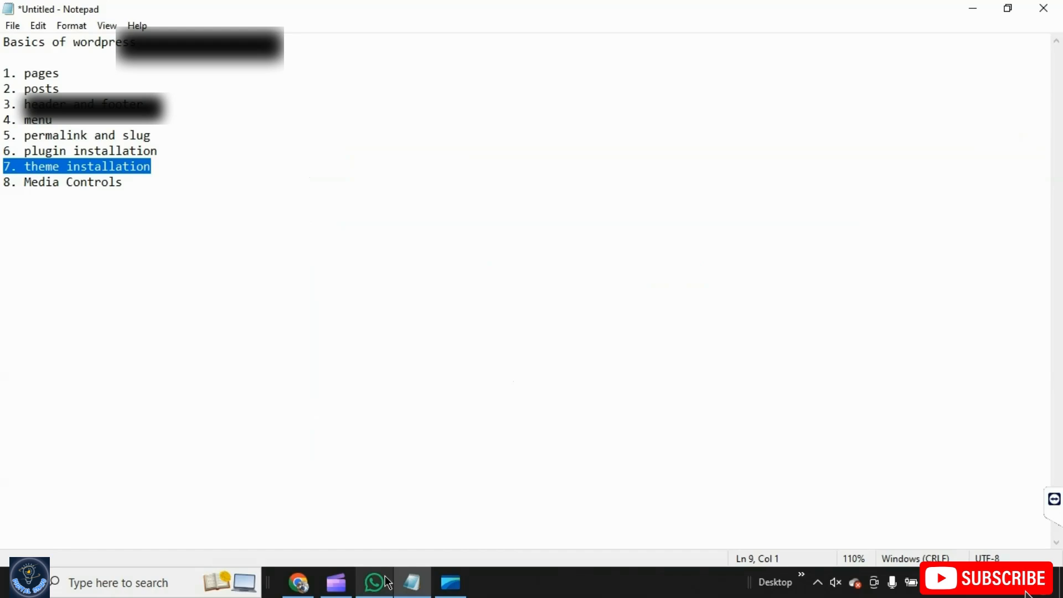
{"action": "left_click", "coordinate": [299, 582]}
{"action": "mouse_move", "coordinate": [81, 299]}
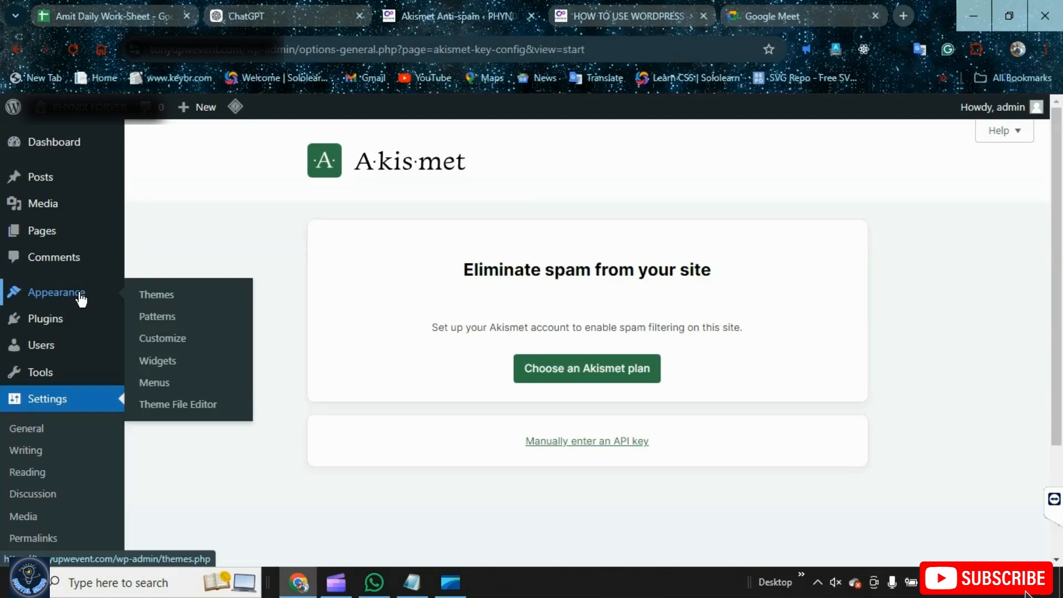
{"action": "left_click", "coordinate": [81, 299]}
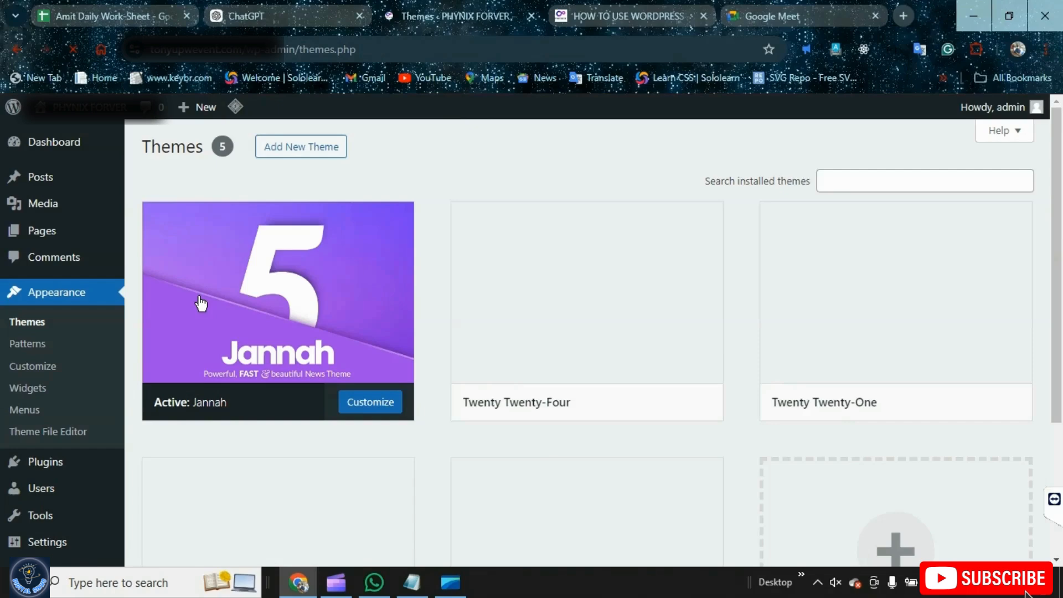
{"action": "scroll", "coordinate": [298, 189], "scroll_direction": "down", "scroll_amount": 3}
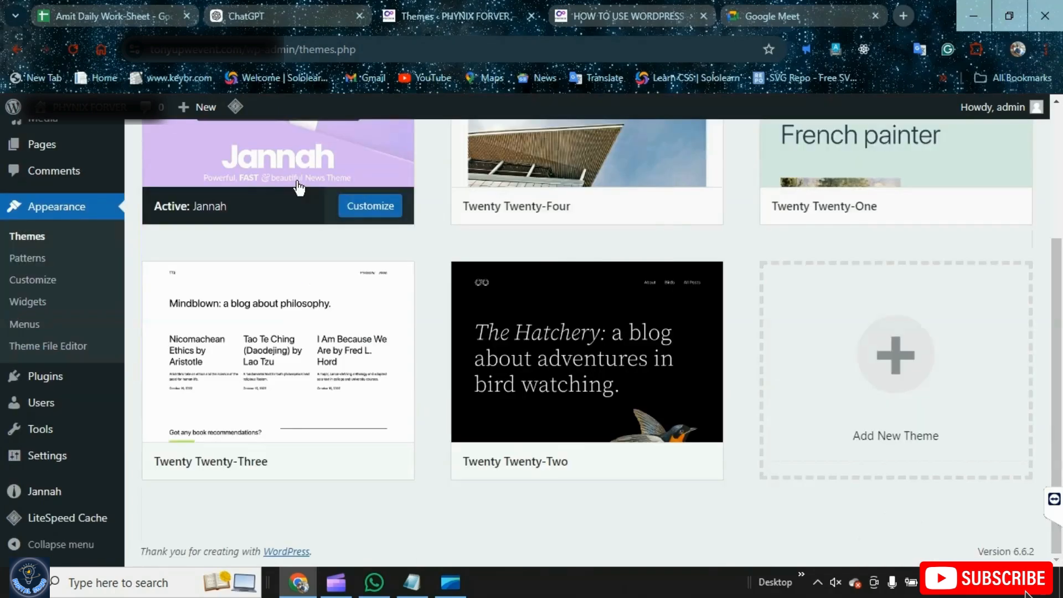
{"action": "scroll", "coordinate": [298, 188], "scroll_direction": "up", "scroll_amount": 1}
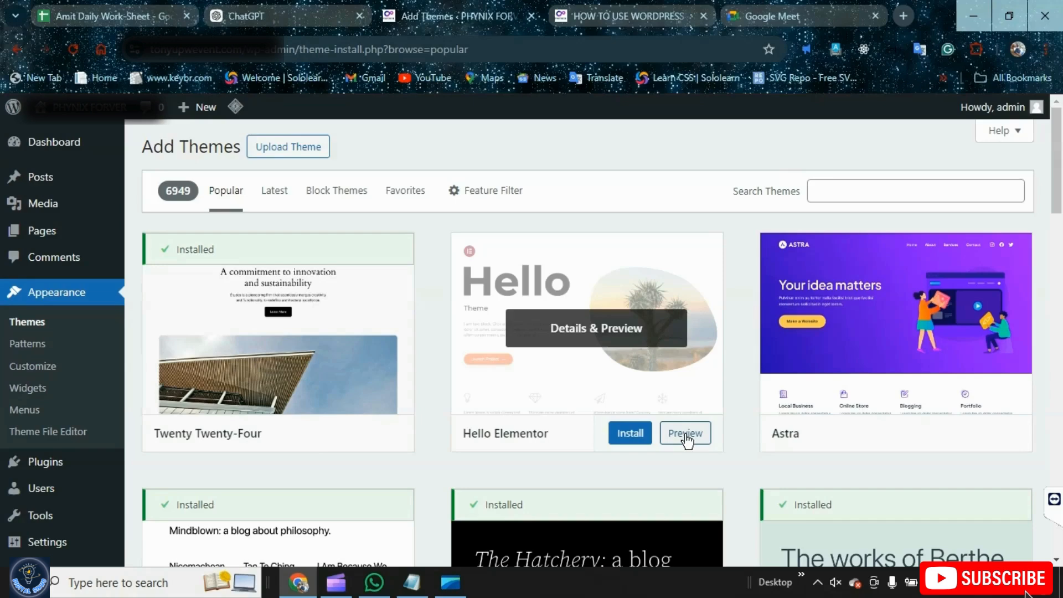
Preview the Hello Elementor theme, close the preview, and open the theme upload panel
{"action": "left_click", "coordinate": [685, 434]}
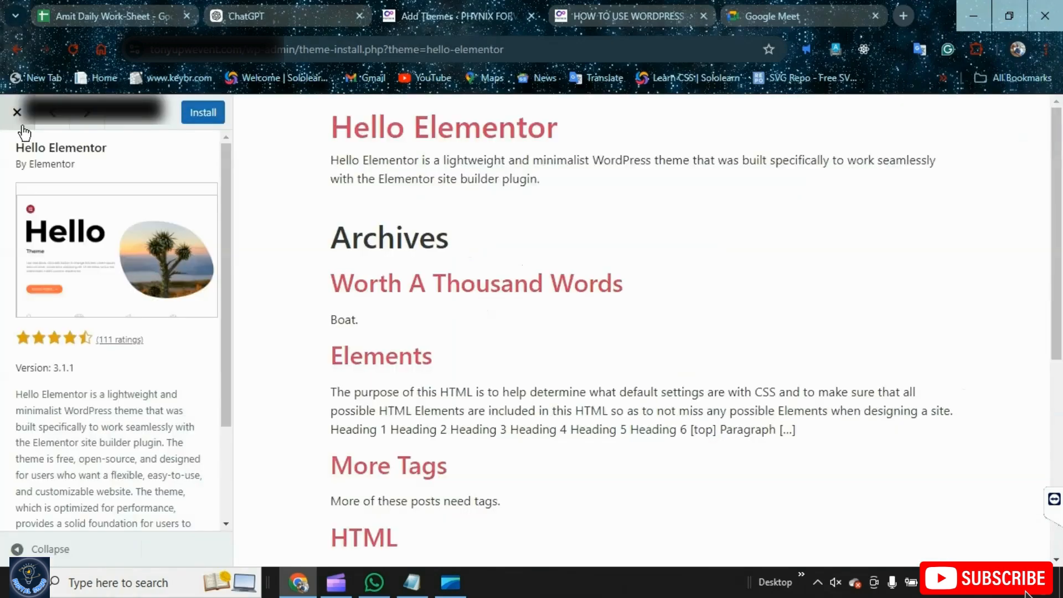
{"action": "left_click", "coordinate": [17, 112]}
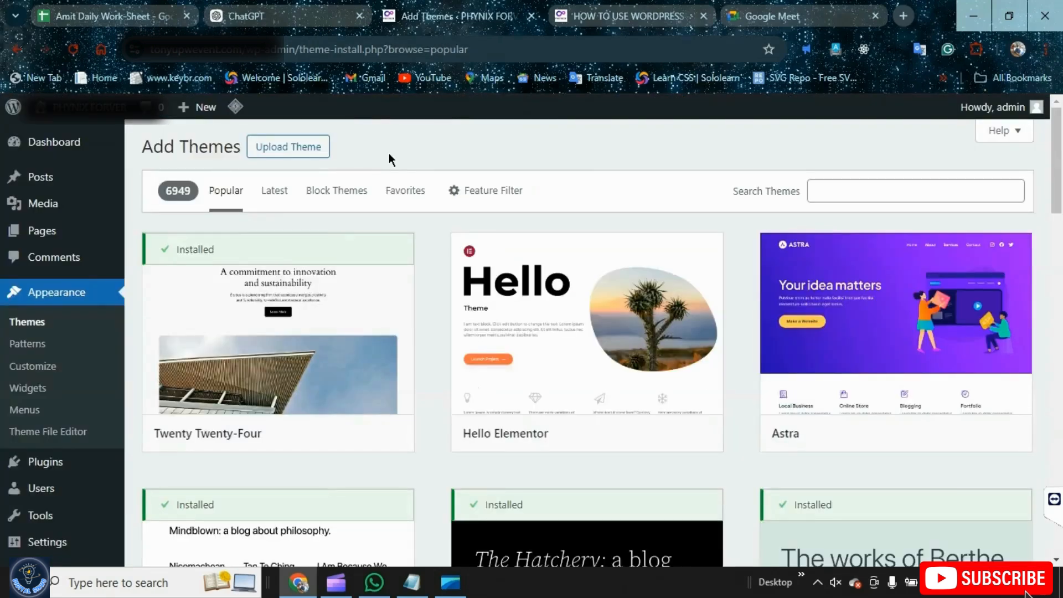
{"action": "left_click", "coordinate": [307, 153]}
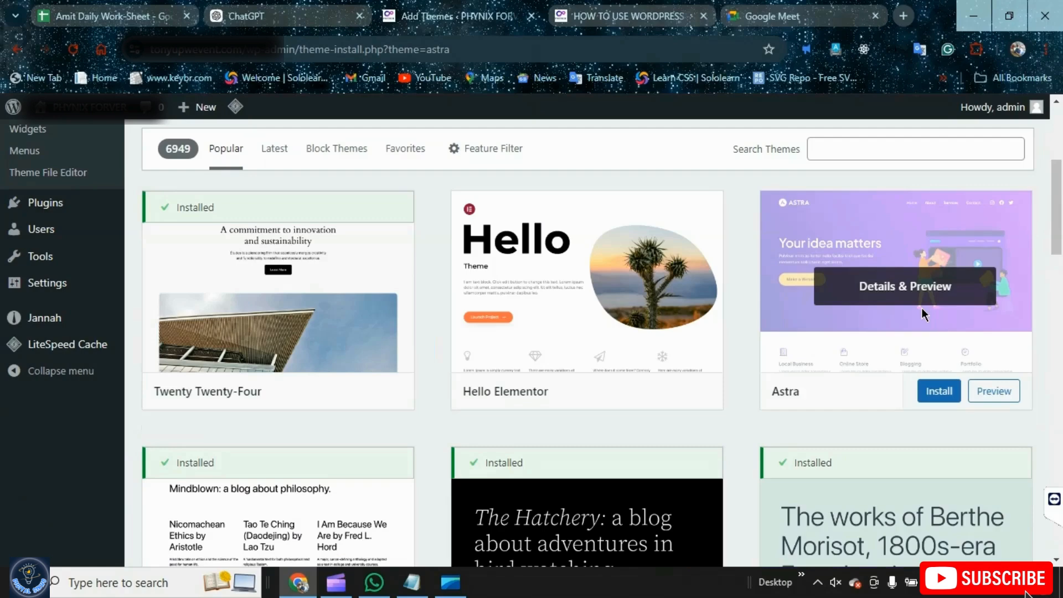
Open the Astra theme's preview and install the Astra theme
{"action": "left_click", "coordinate": [922, 309]}
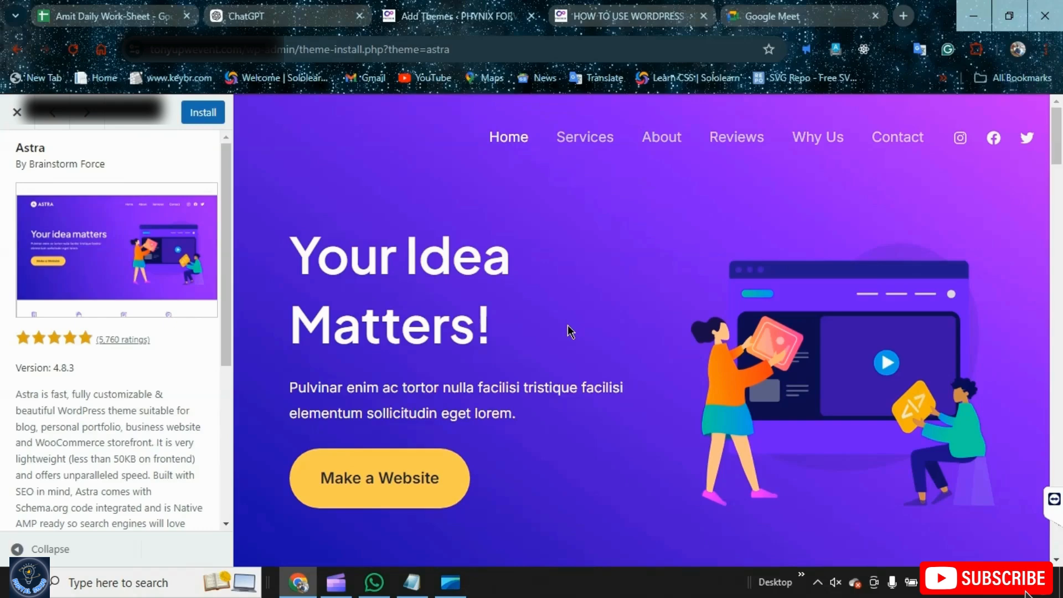
{"action": "scroll", "coordinate": [122, 365], "scroll_direction": "down", "scroll_amount": 2}
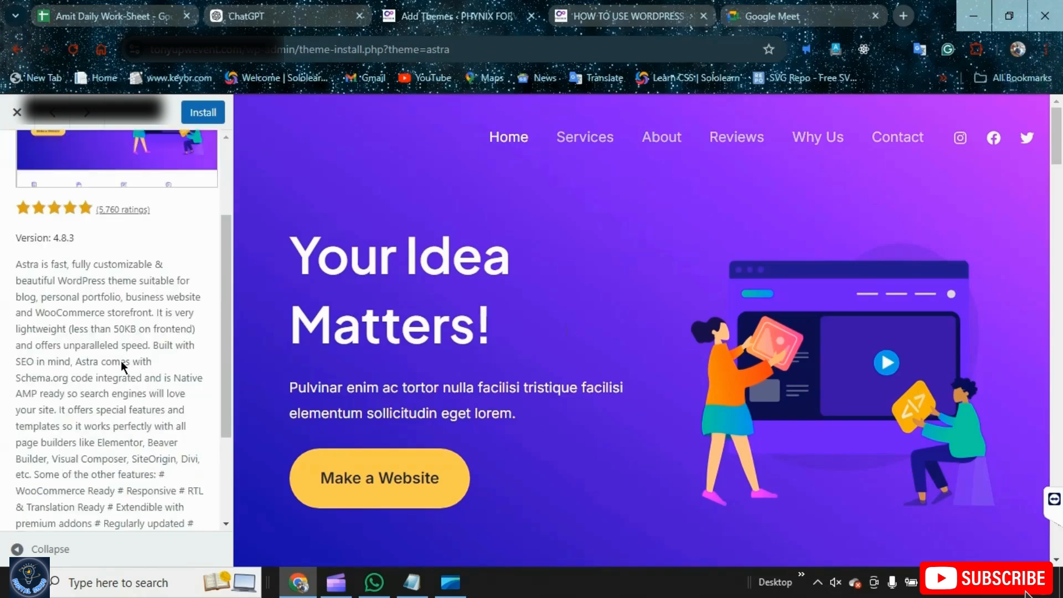
{"action": "scroll", "coordinate": [121, 360], "scroll_direction": "up", "scroll_amount": 2}
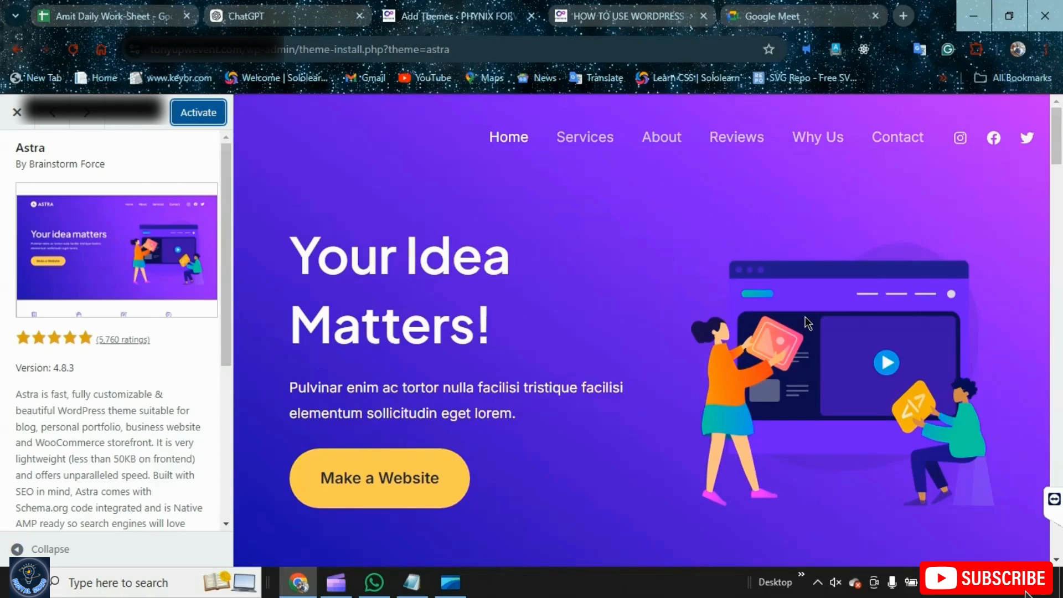
{"action": "key", "text": "Escape"}
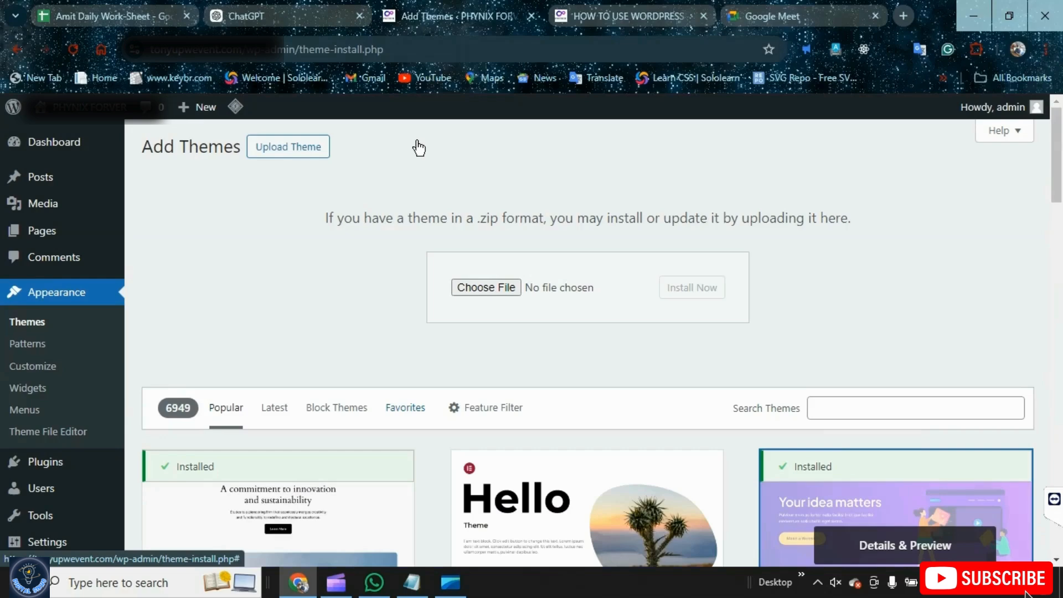
Open the installed Themes list and view the Astra theme's details
{"action": "left_click", "coordinate": [50, 328]}
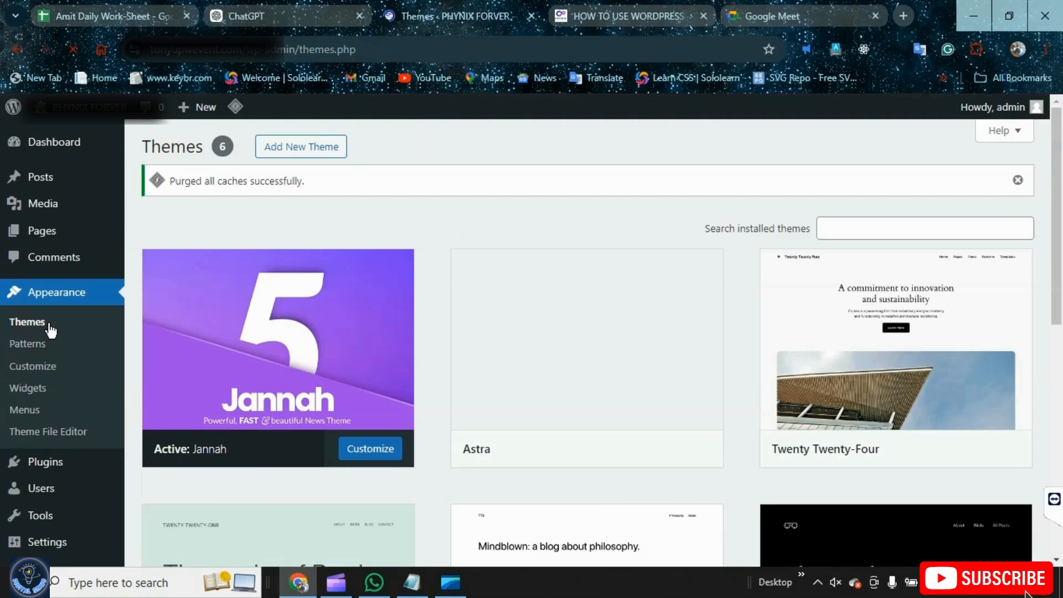
{"action": "left_click", "coordinate": [576, 432]}
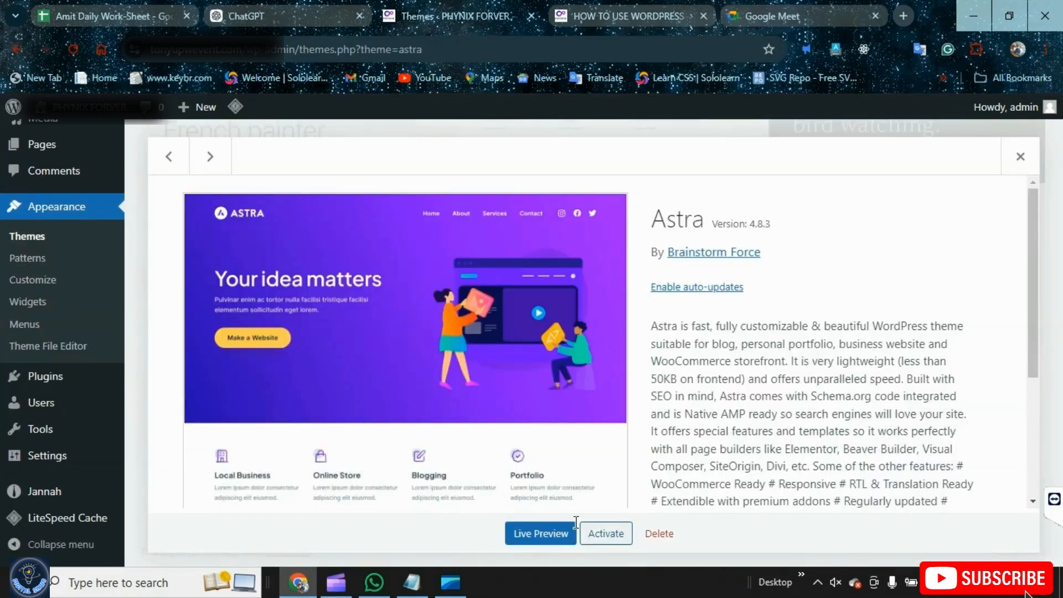
{"action": "key", "text": "Escape"}
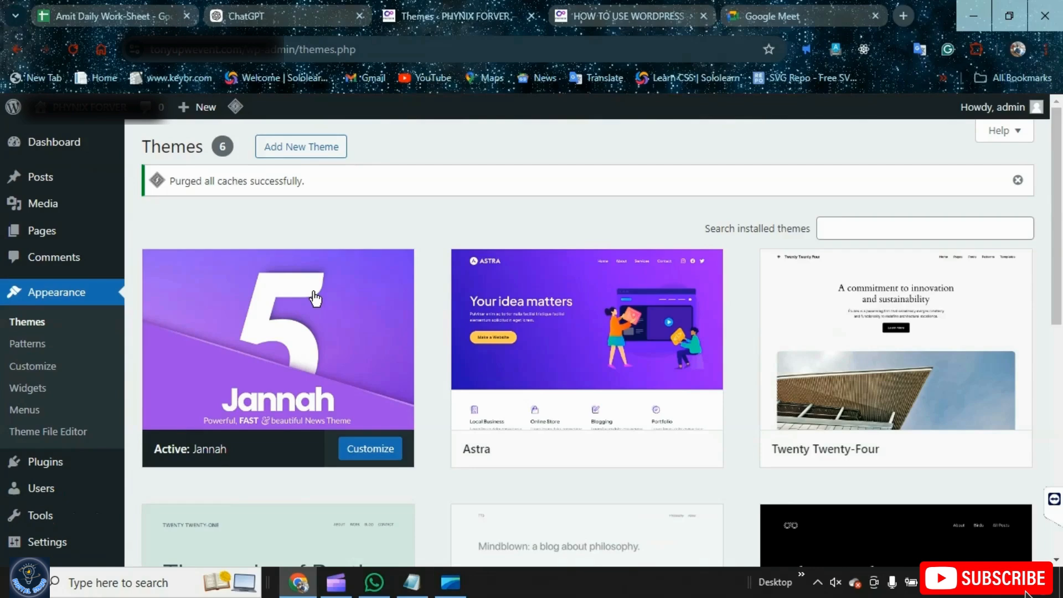
Check the Media Controls topic in the outline, browse the Media Library, and return to the Dashboard
{"action": "key", "text": "alt+Tab"}
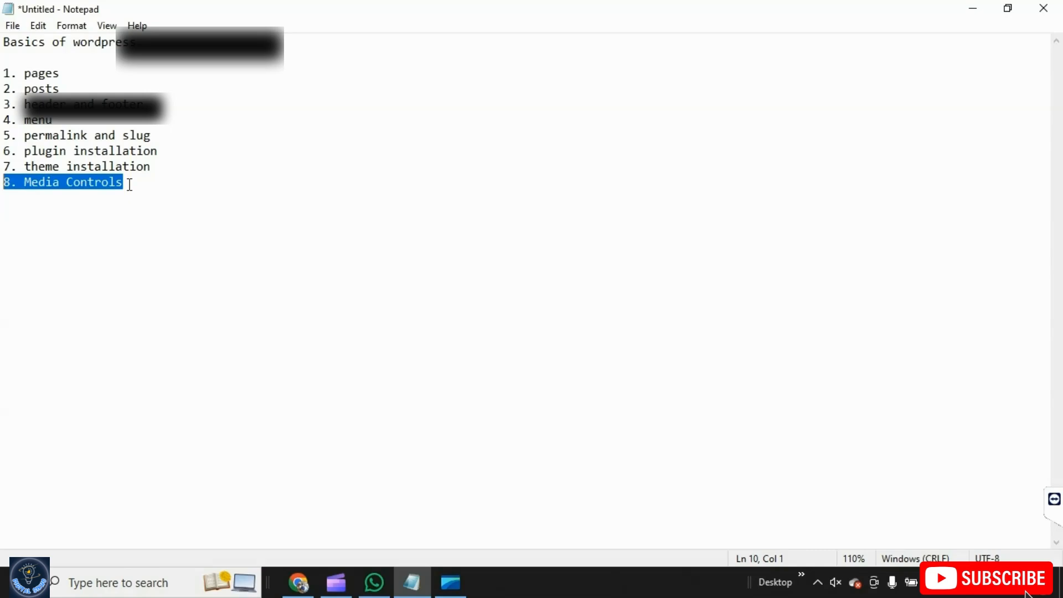
{"action": "key", "text": "alt+Tab"}
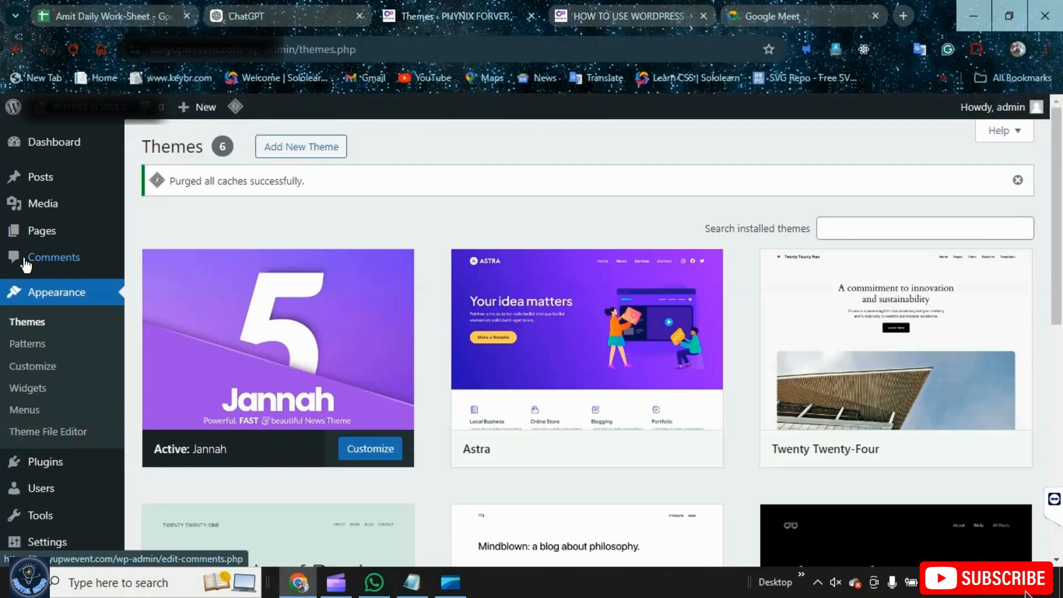
{"action": "key", "text": "F5"}
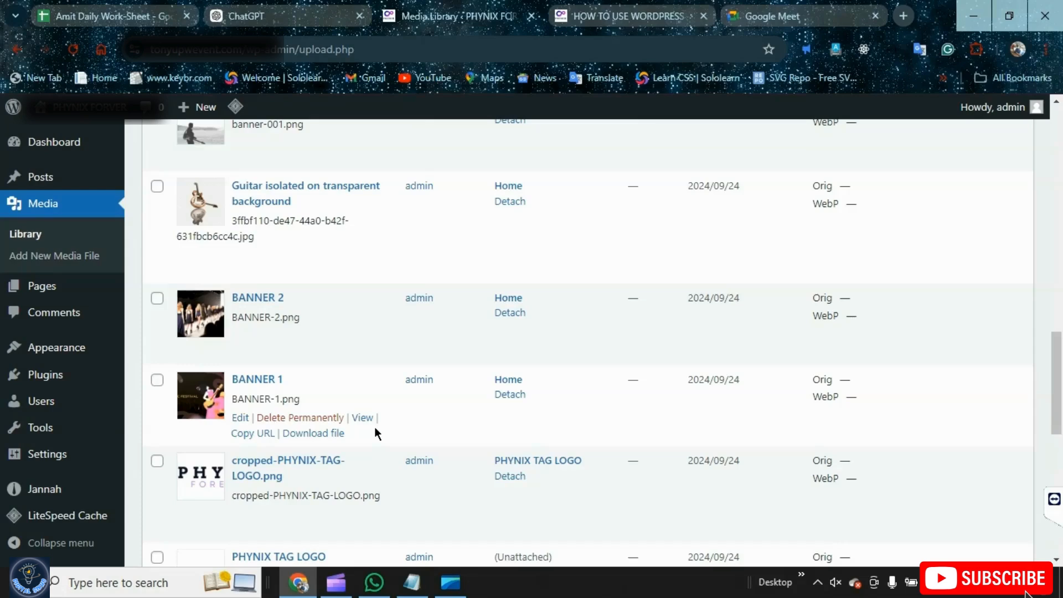
{"action": "scroll", "coordinate": [243, 343], "scroll_direction": "up", "scroll_amount": 15}
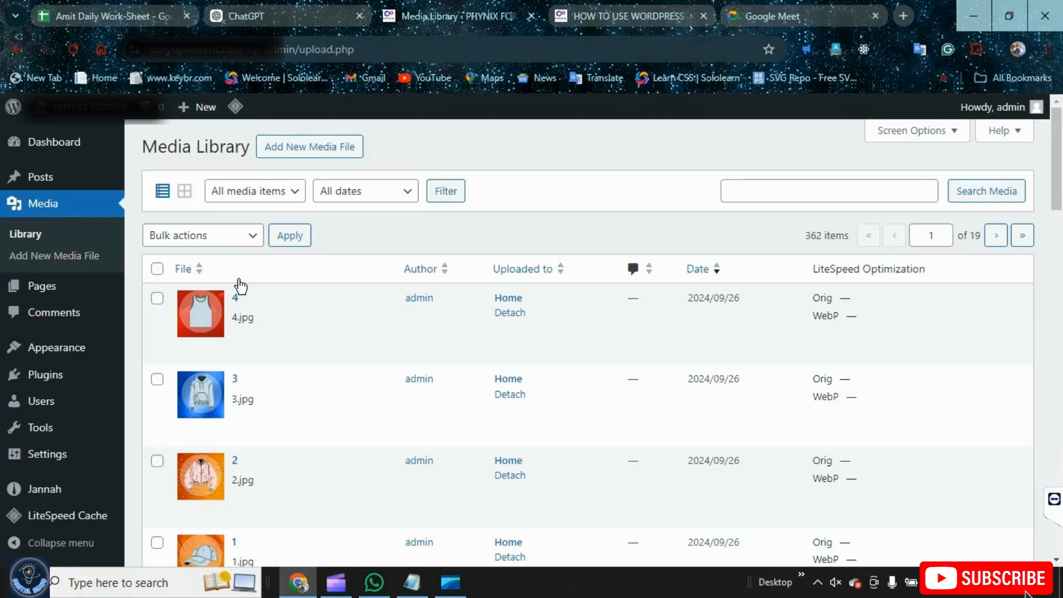
{"action": "mouse_move", "coordinate": [47, 152]}
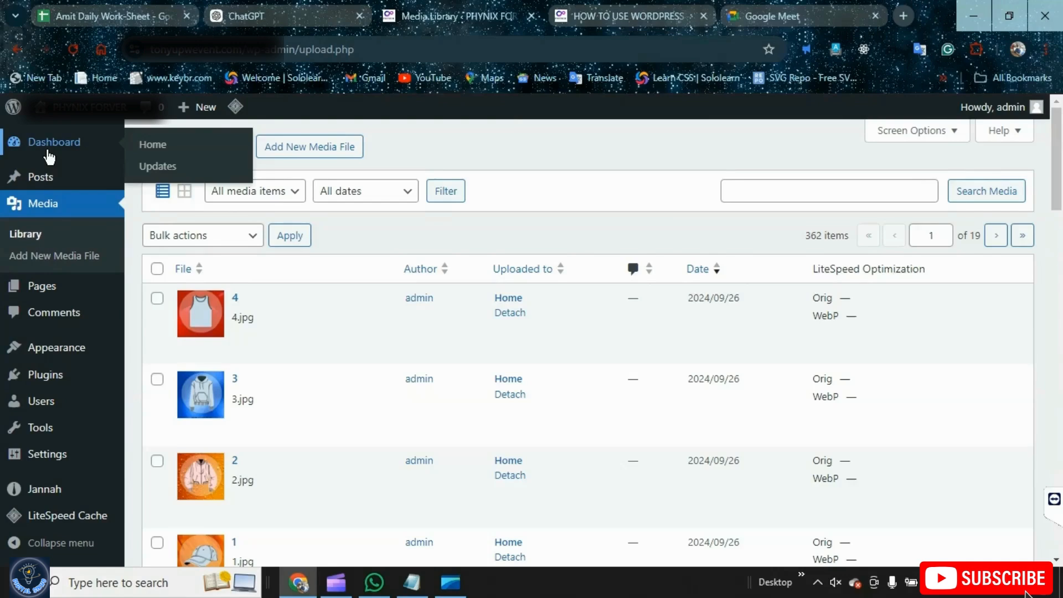
{"action": "left_click", "coordinate": [48, 151]}
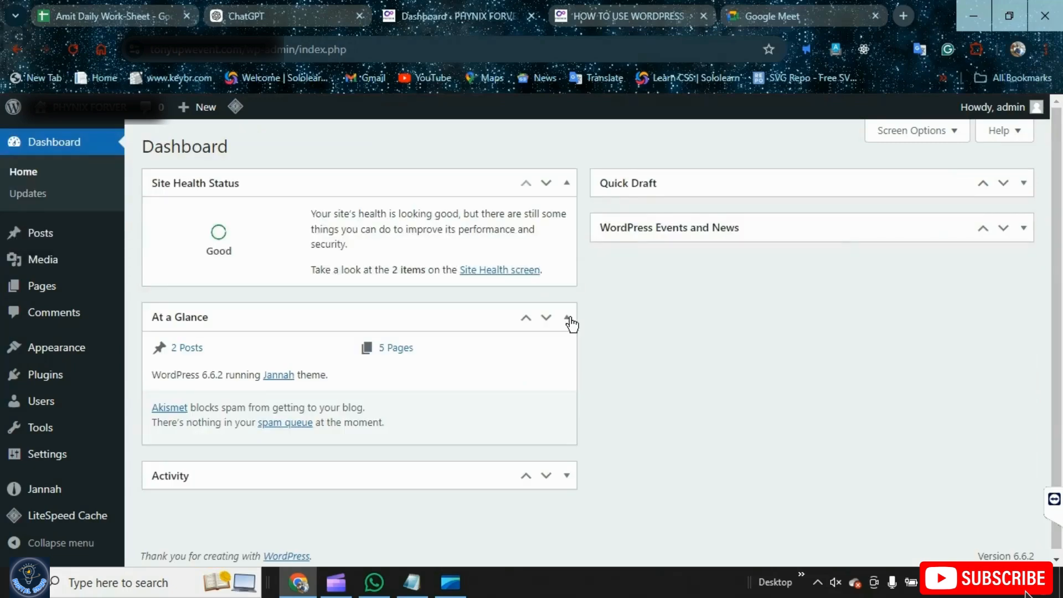